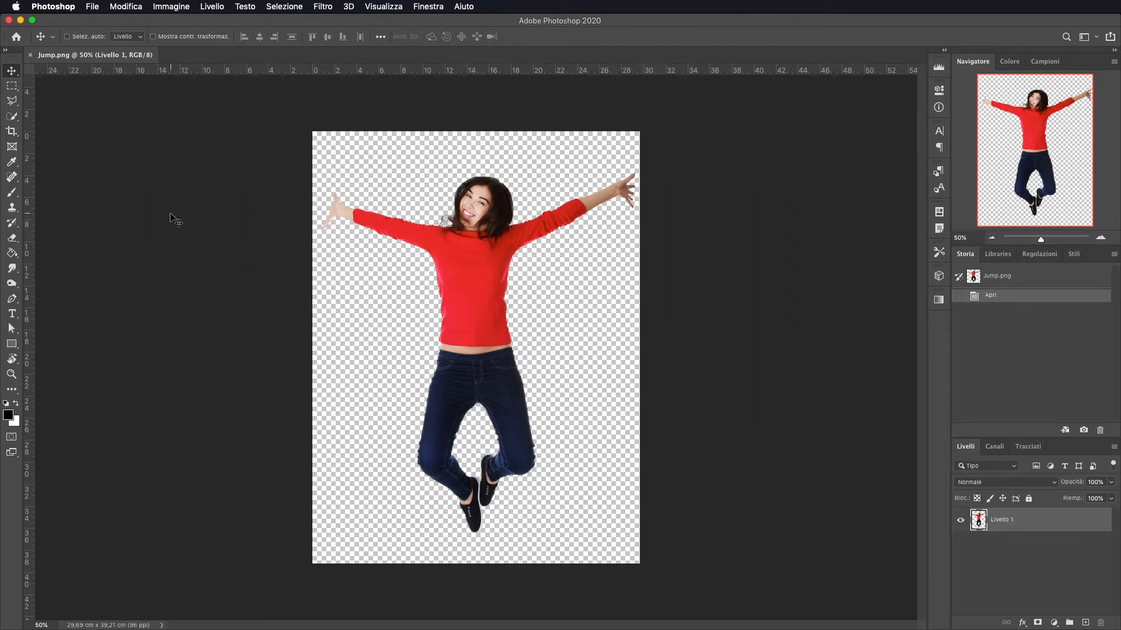
Create a new 1920 × 1080 px document at 144 ppi
click(93, 6)
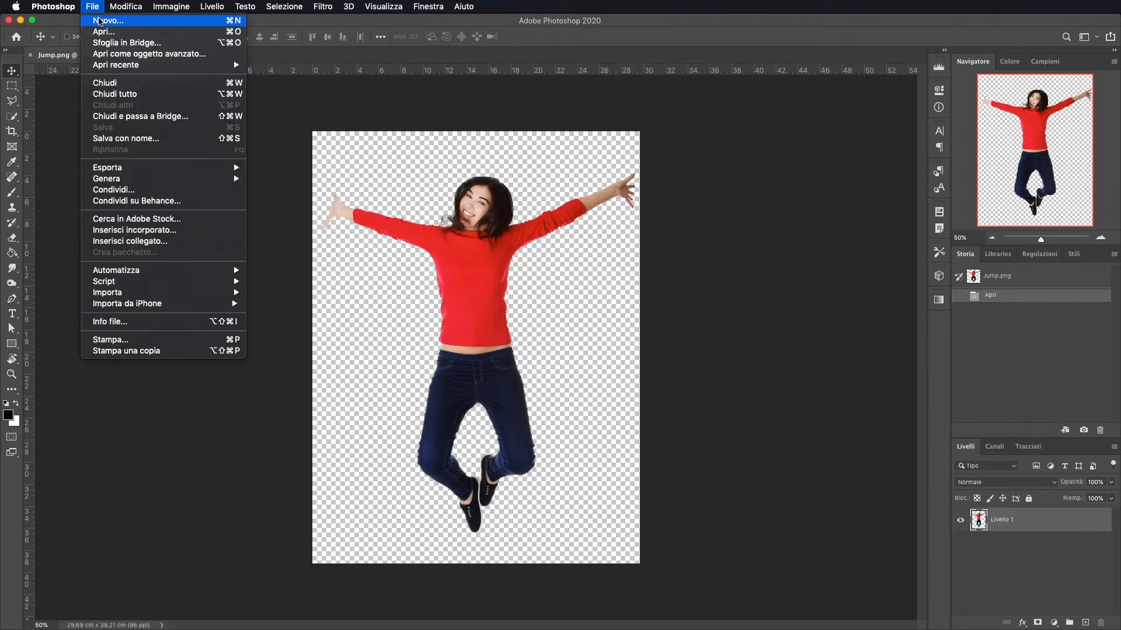
click(99, 21)
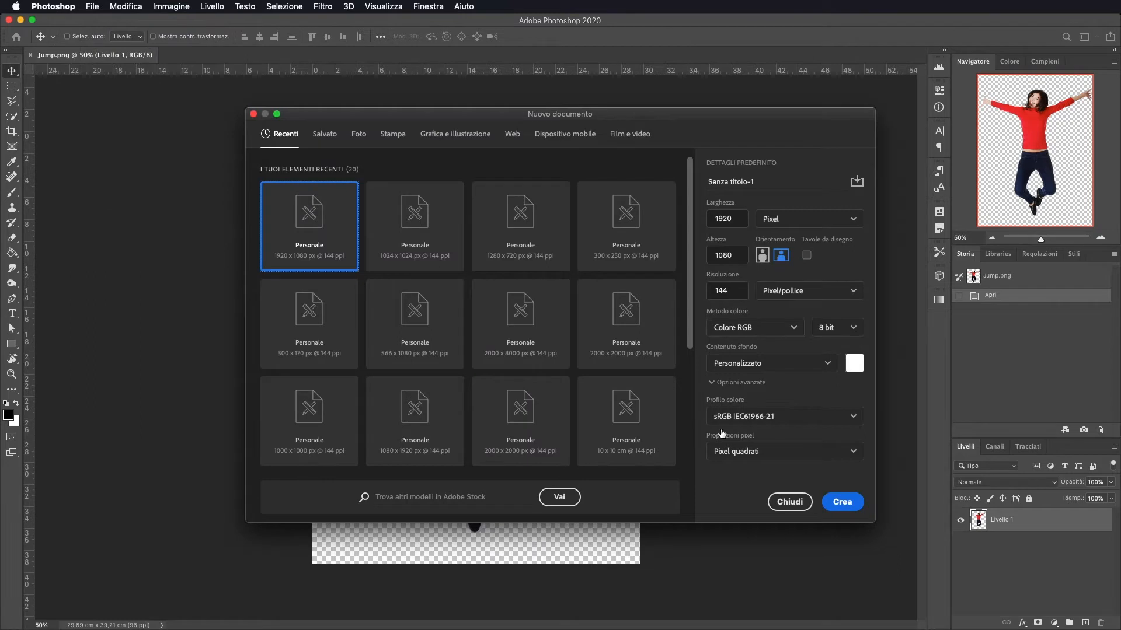
click(843, 502)
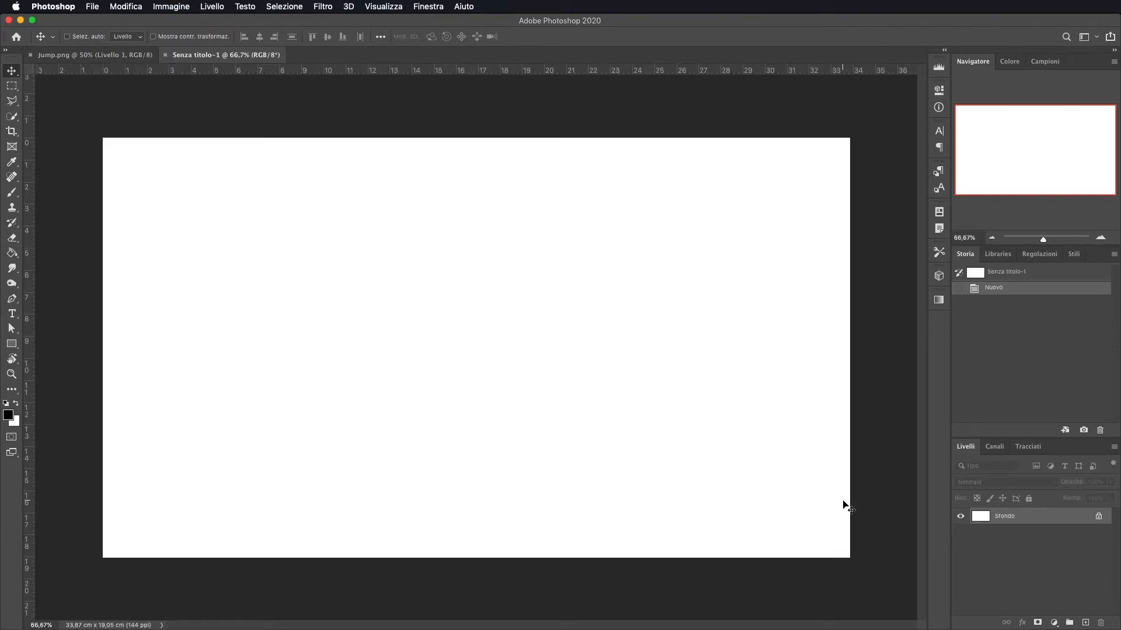
Bring the jumping woman layer from Jump.png into the new document and position her in the frame
click(96, 55)
drag(490, 250, 469, 299)
drag(467, 195, 470, 268)
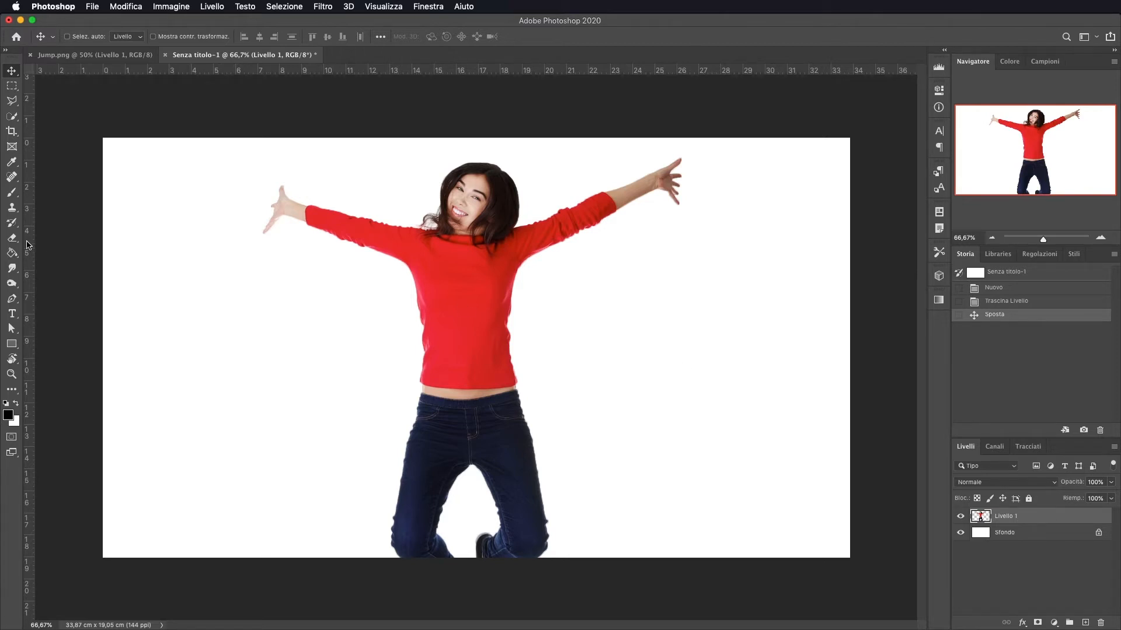
Add a gradient fill layer above the background, set to Radiale style, inverted, with scale about 152%
click(1033, 535)
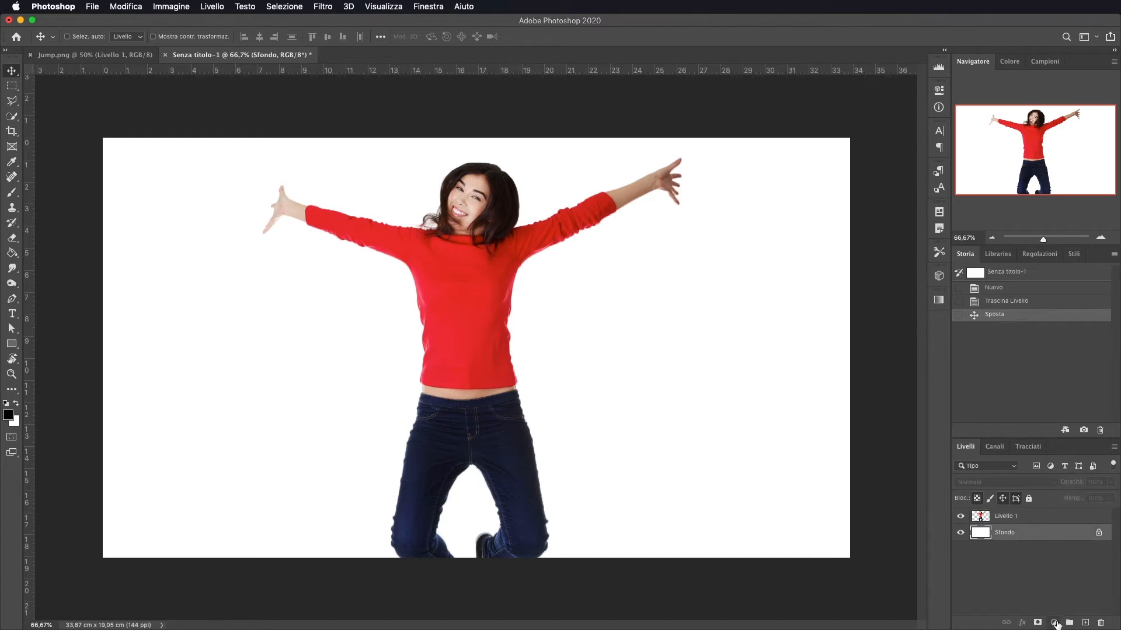
click(1054, 623)
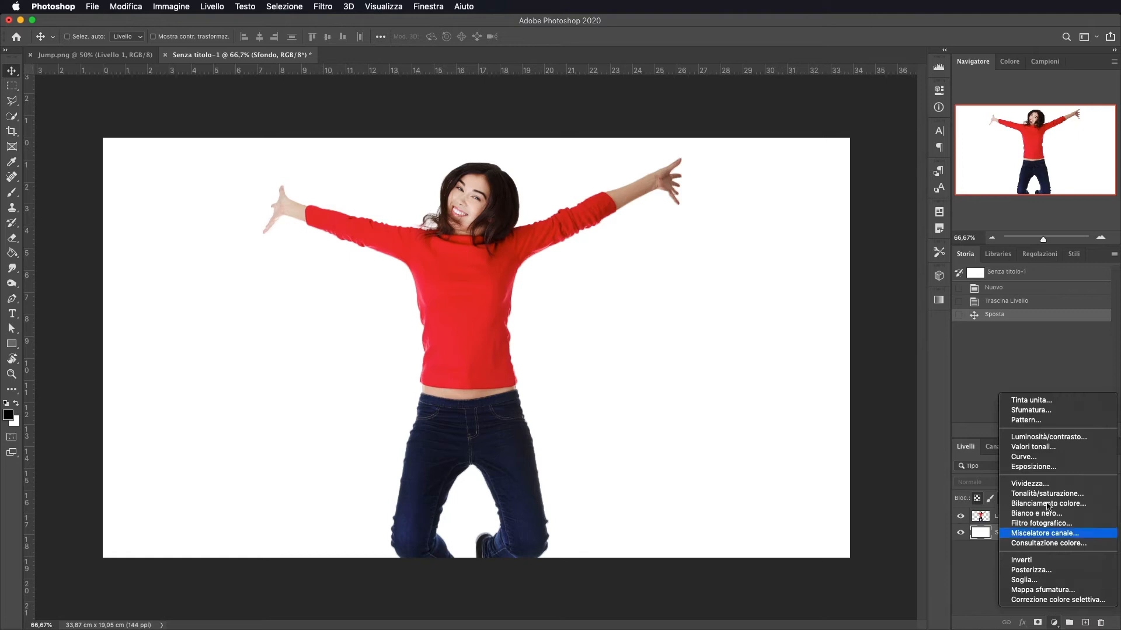
click(1030, 411)
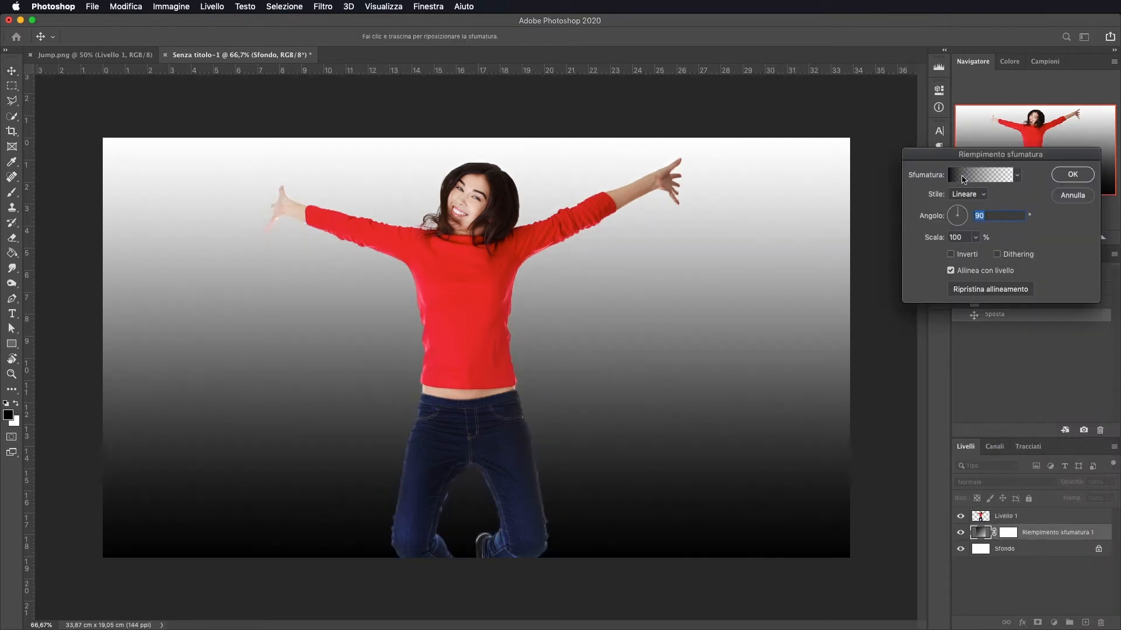
click(962, 193)
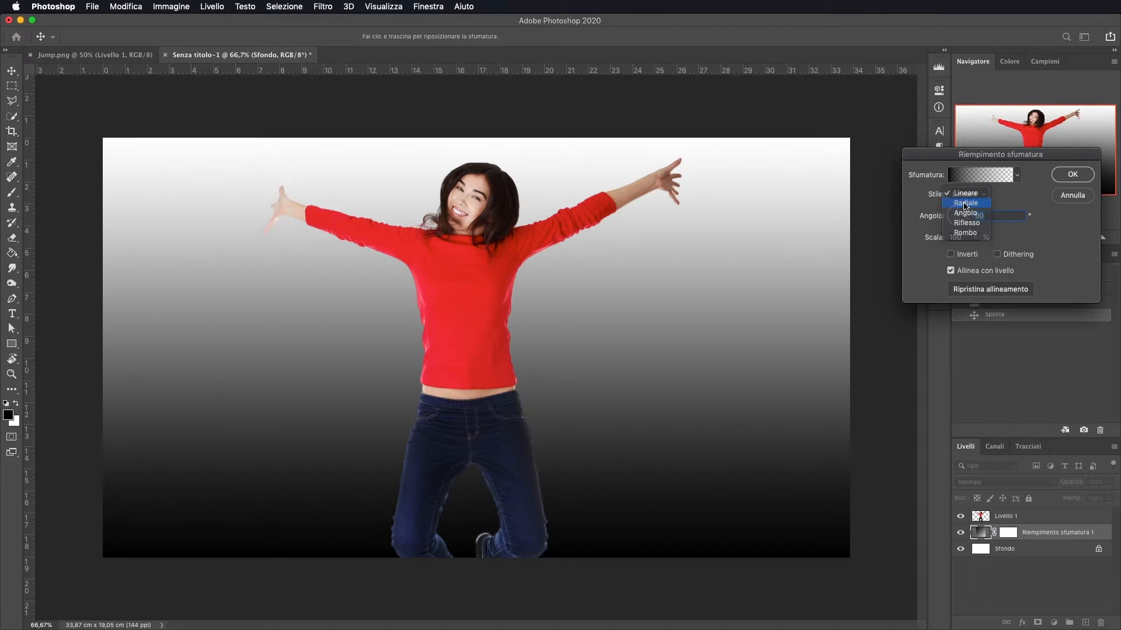
click(964, 204)
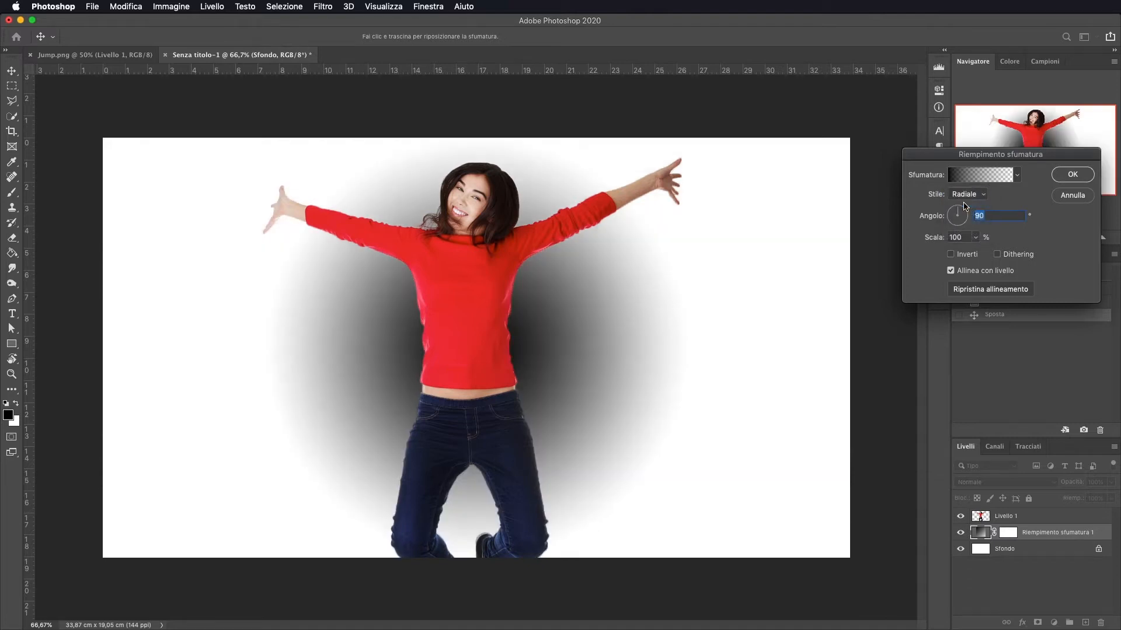
click(951, 254)
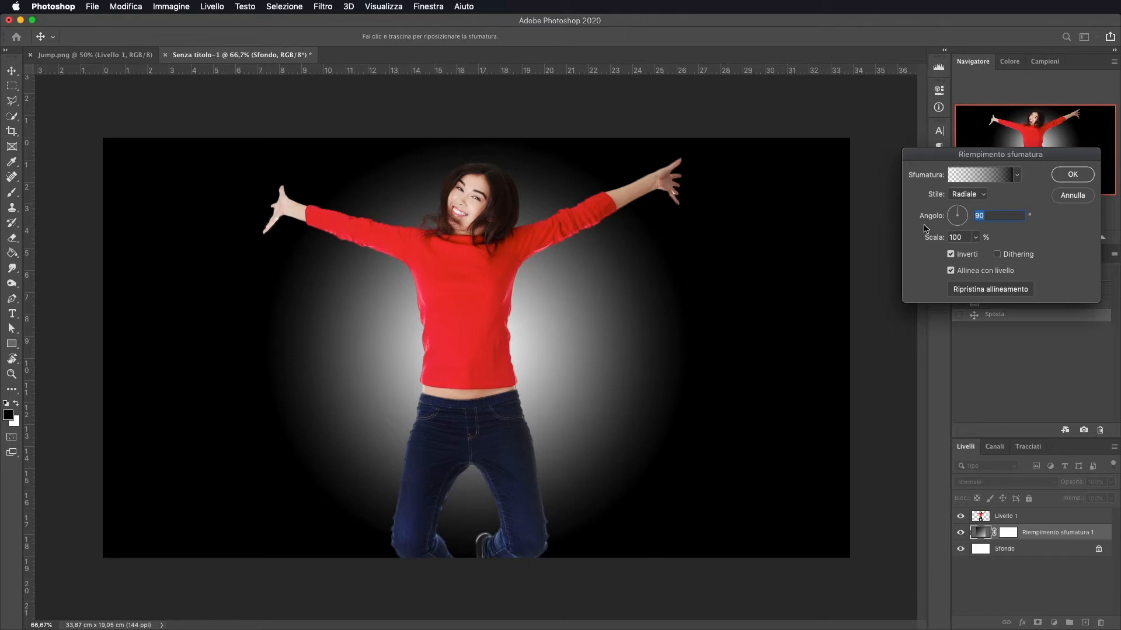
mouse_move(934, 239)
mouse_down()
mouse_move(951, 238)
mouse_move(936, 242)
mouse_up()
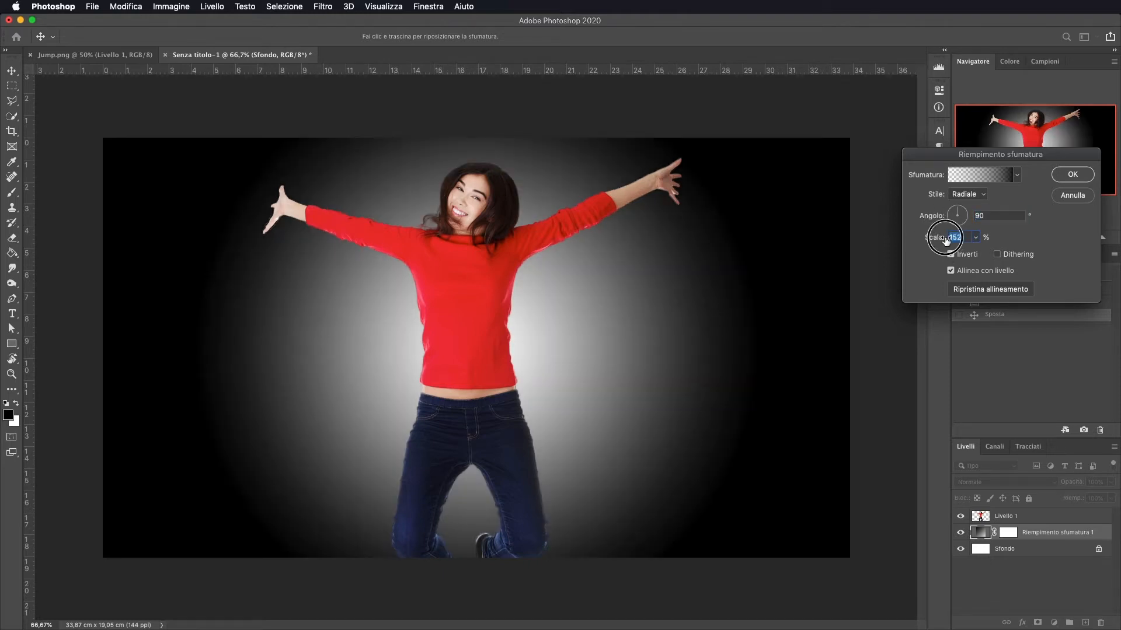
Set the gradient's dark color stop to red #b45353 and confirm the gradient fill
click(987, 175)
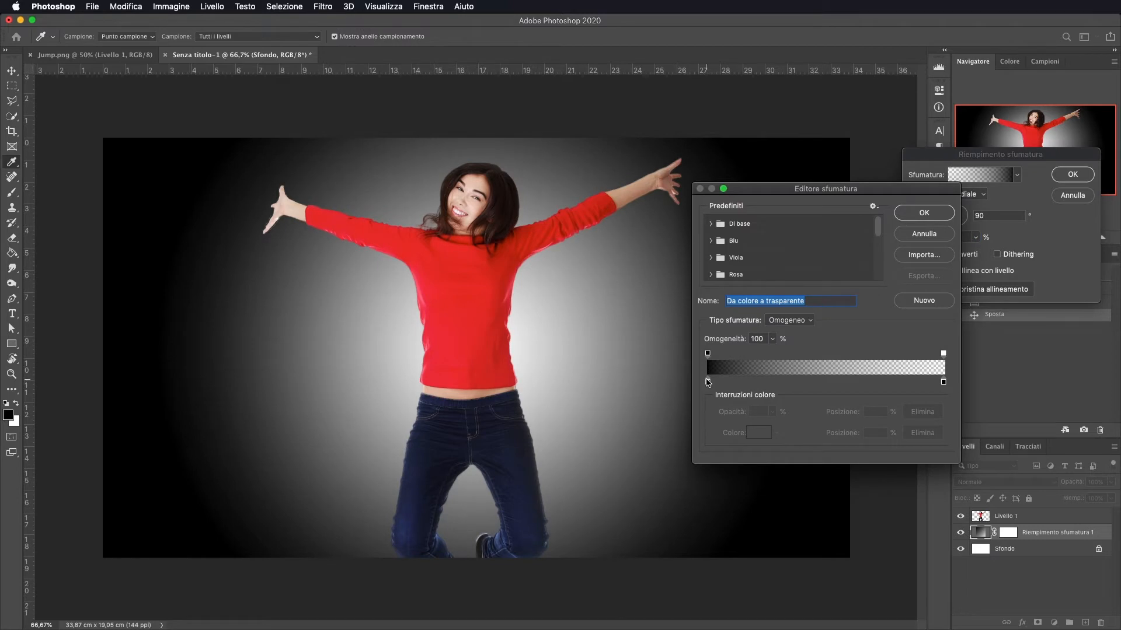
click(708, 382)
click(759, 433)
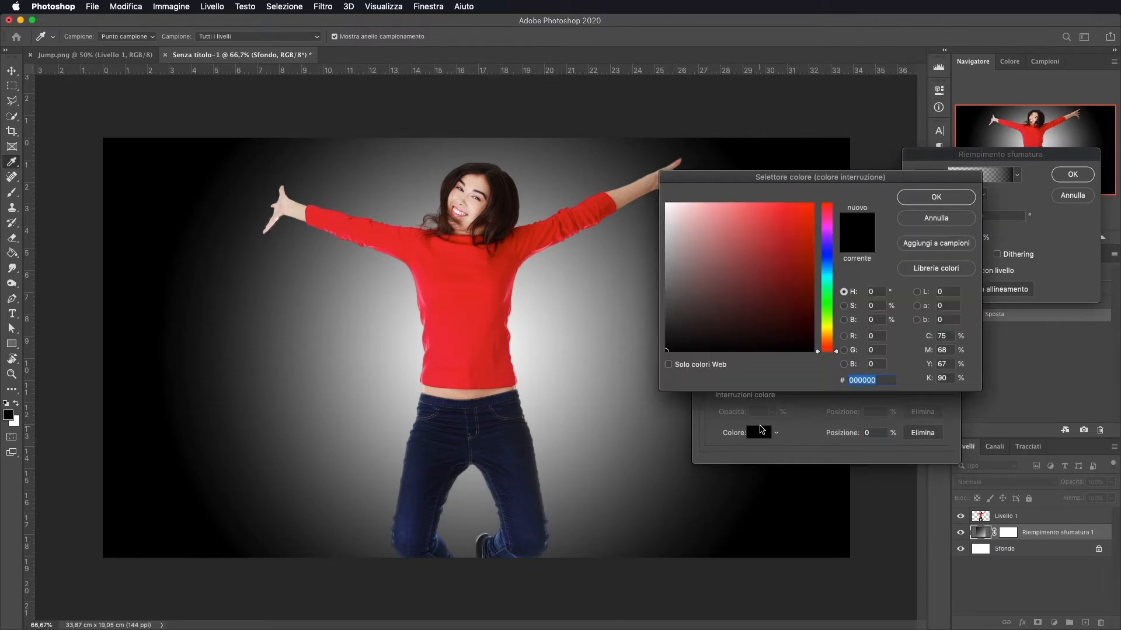
click(739, 264)
drag(739, 265, 738, 265)
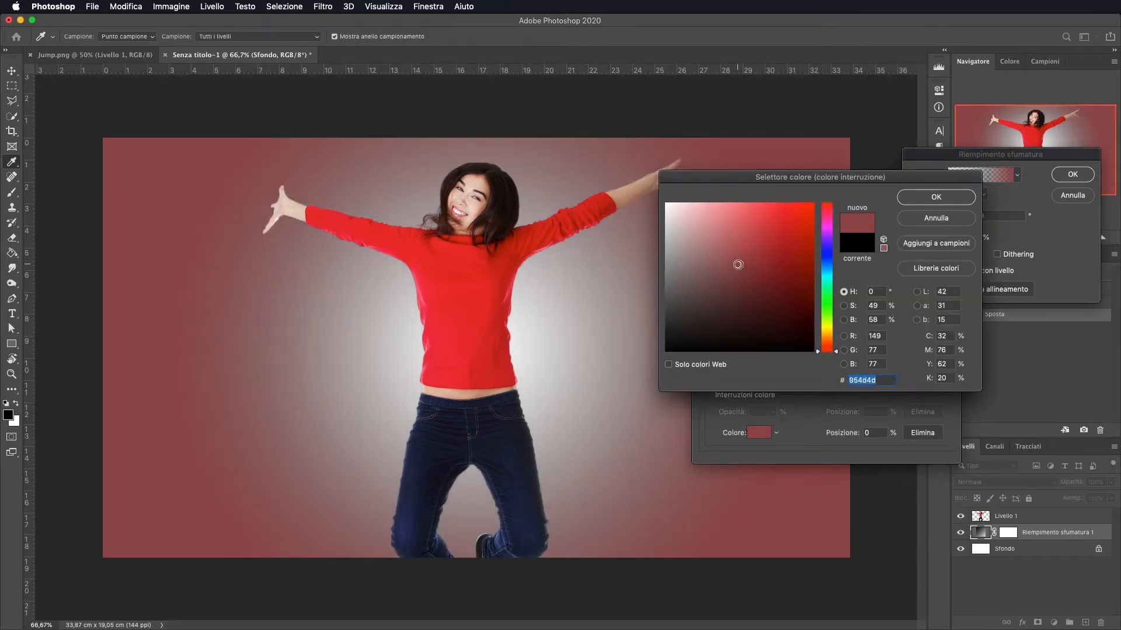
click(746, 246)
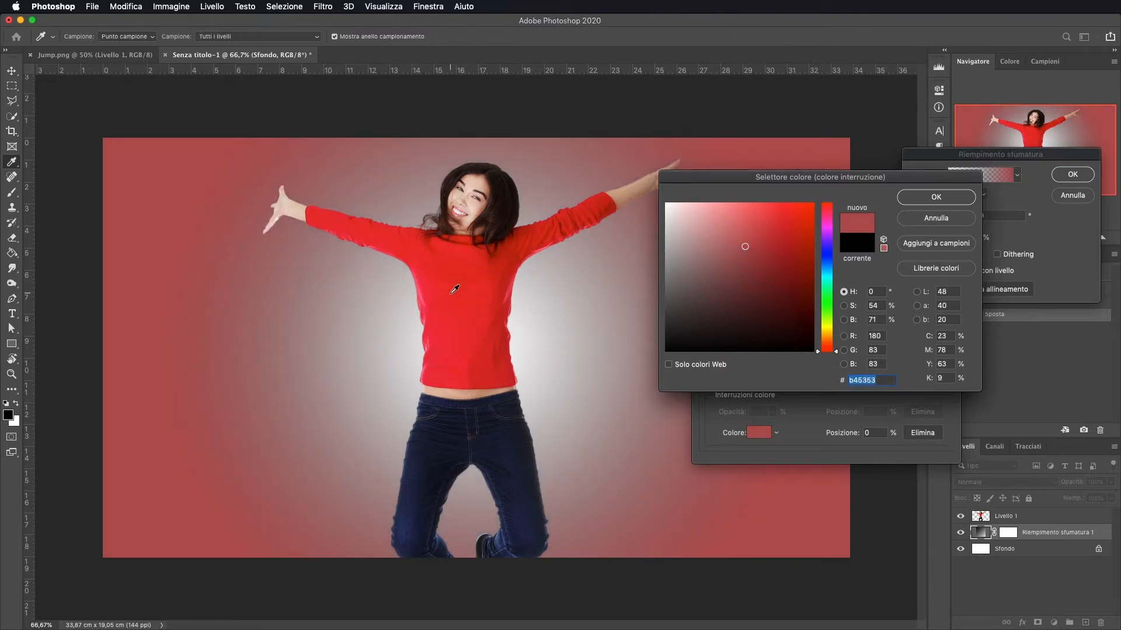
click(945, 200)
click(934, 211)
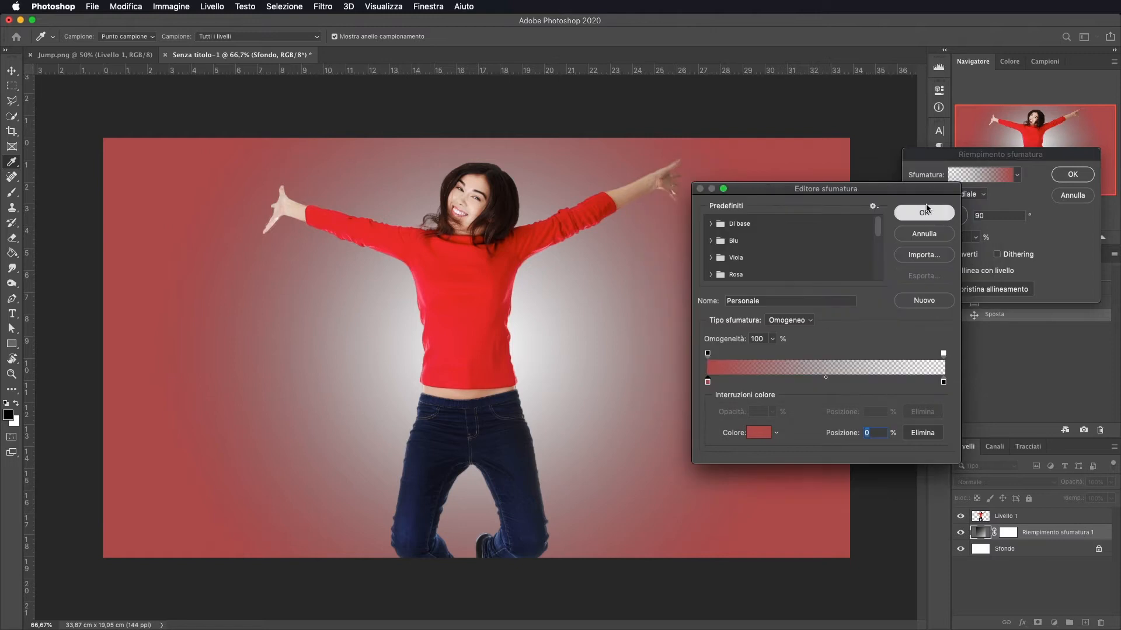
click(1072, 175)
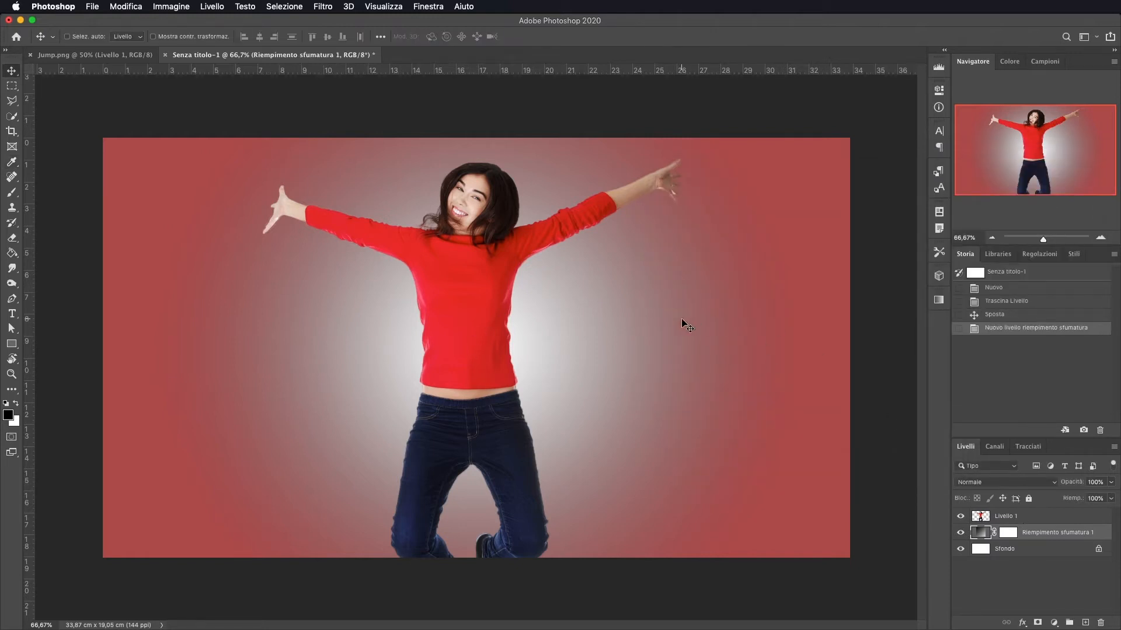
Add a layer mask to the woman's layer and paint it black with a 97 px brush to hide her lower body
click(1024, 519)
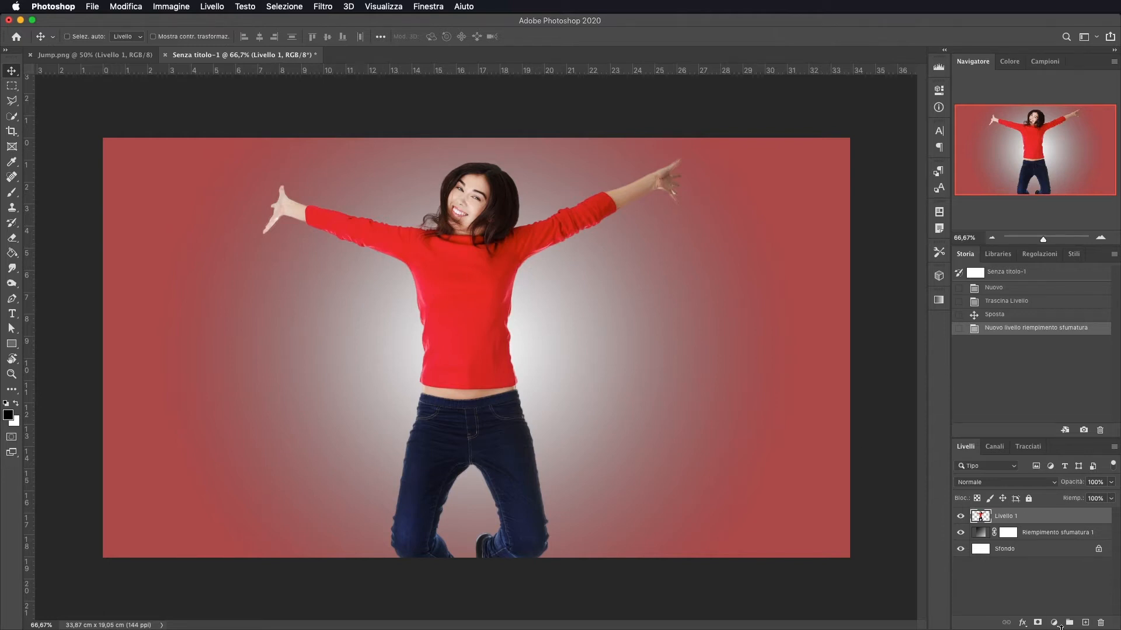
click(1038, 623)
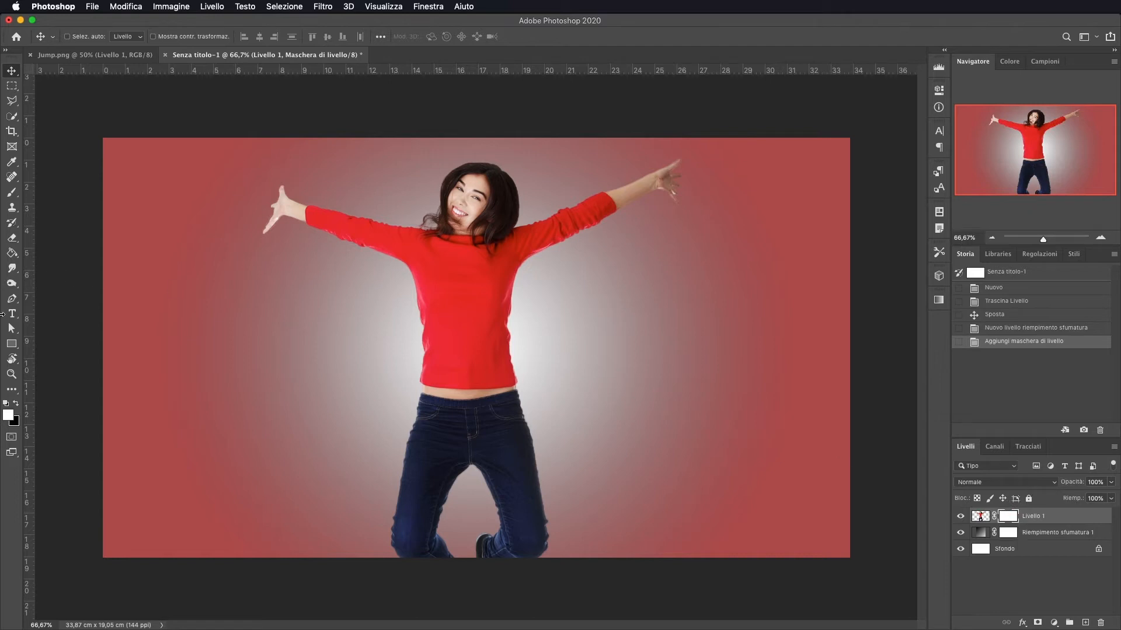
click(17, 402)
click(12, 192)
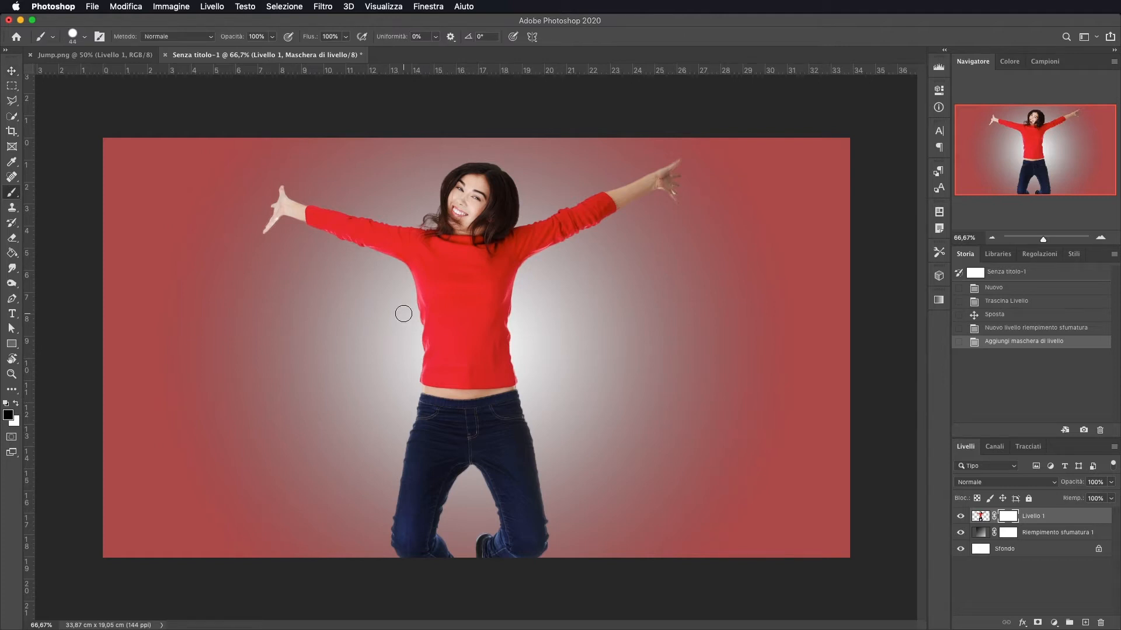
ctrl+alt+drag(347, 353, 378, 354)
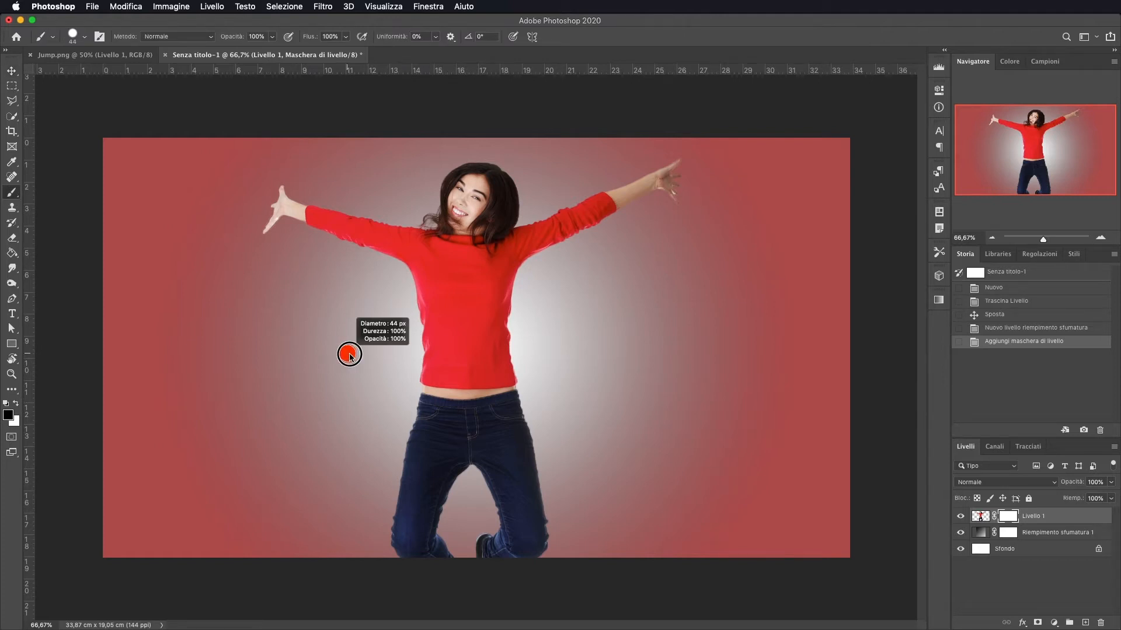
mouse_move(520, 344)
mouse_down()
mouse_move(413, 346)
mouse_move(499, 346)
mouse_move(417, 378)
mouse_move(483, 399)
mouse_move(556, 395)
mouse_move(362, 409)
mouse_move(418, 444)
mouse_move(534, 447)
mouse_move(570, 479)
mouse_move(401, 500)
mouse_move(544, 495)
mouse_move(403, 521)
mouse_move(538, 543)
mouse_move(572, 529)
mouse_move(510, 551)
mouse_move(552, 509)
mouse_move(480, 563)
mouse_move(352, 570)
mouse_move(507, 560)
mouse_move(398, 571)
mouse_move(616, 596)
mouse_move(483, 594)
mouse_up()
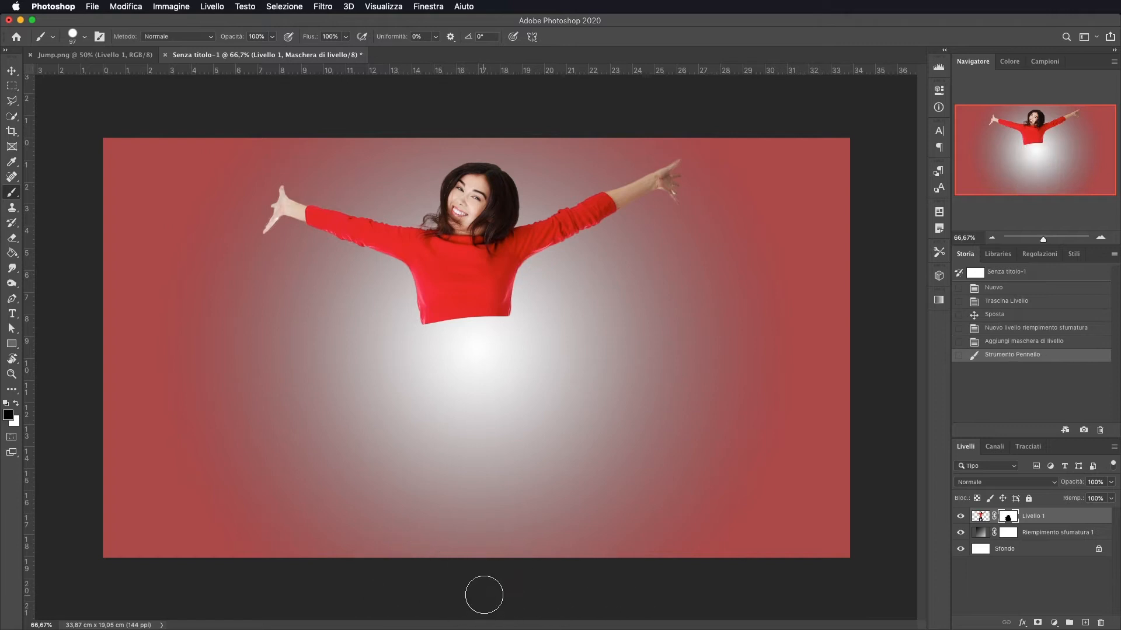
mouse_move(408, 336)
mouse_down()
mouse_move(513, 333)
mouse_move(443, 341)
mouse_up()
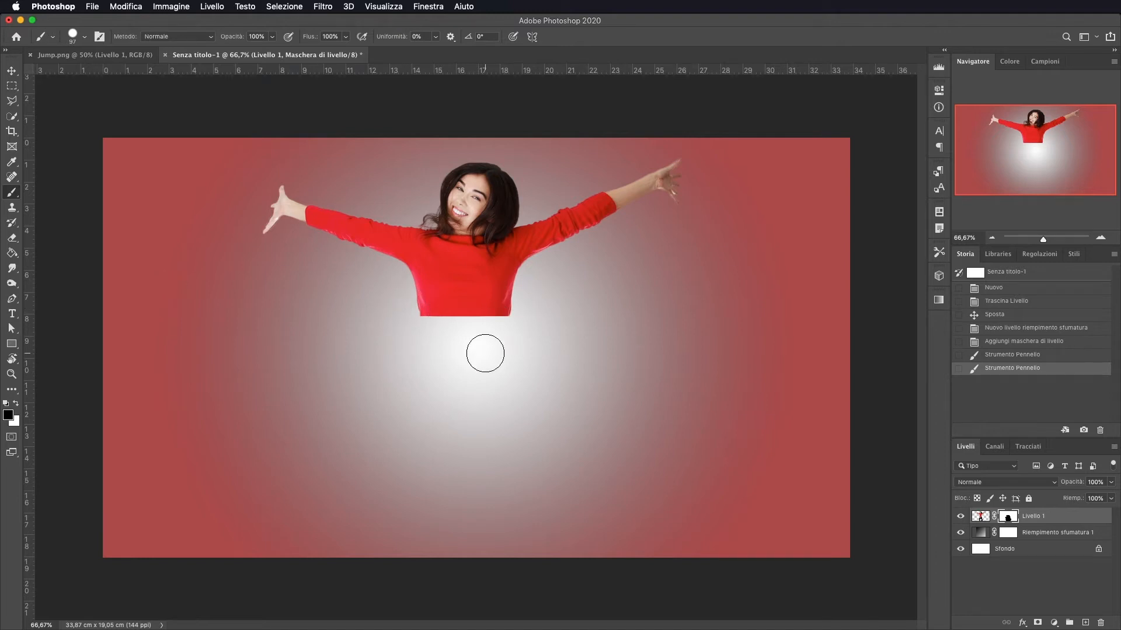
Switch the foreground color to white and choose the 303 px splatter brush
click(17, 405)
click(16, 405)
click(16, 405)
key(x)
key(x)
right_click(483, 362)
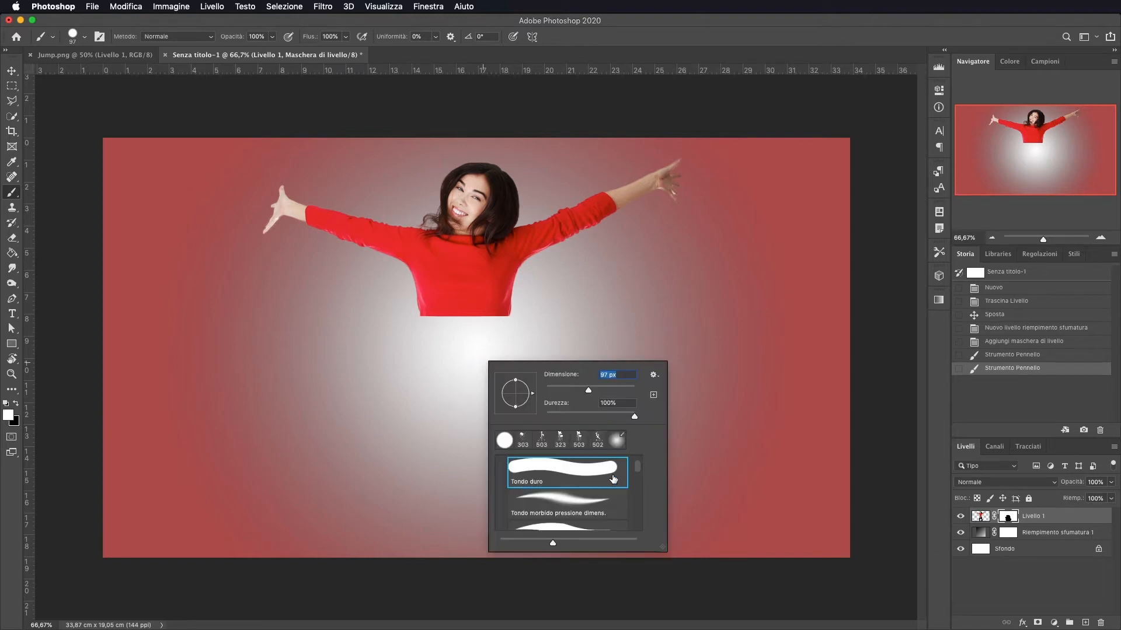
click(522, 439)
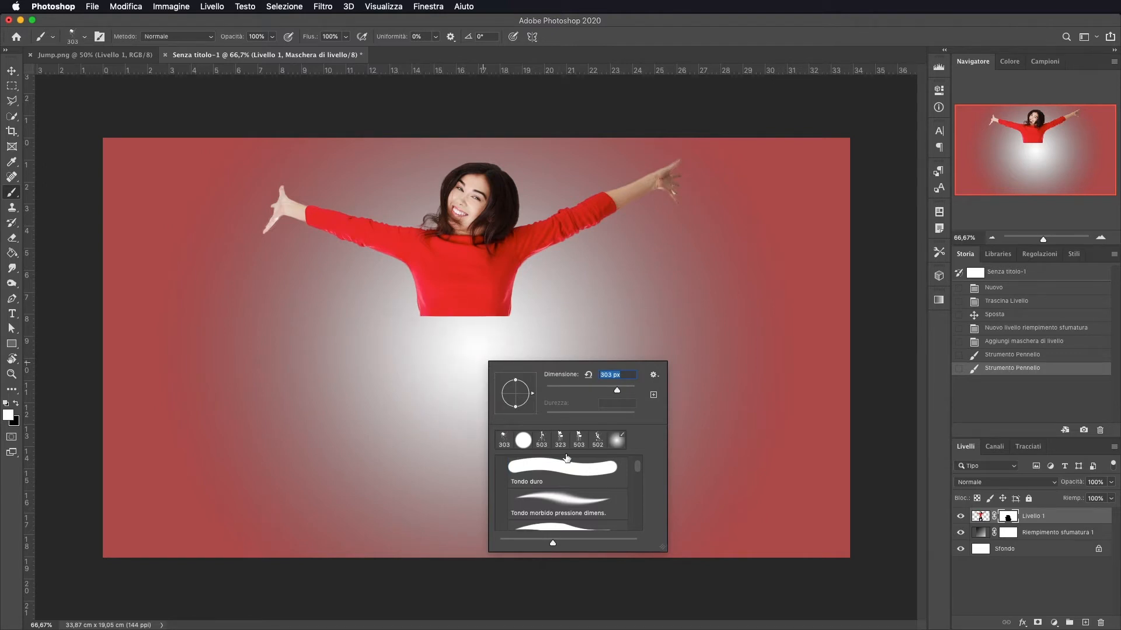
Stamp a splatter onto the mask just below the torso to reveal dripping red paint
scroll(578, 472, down, 10)
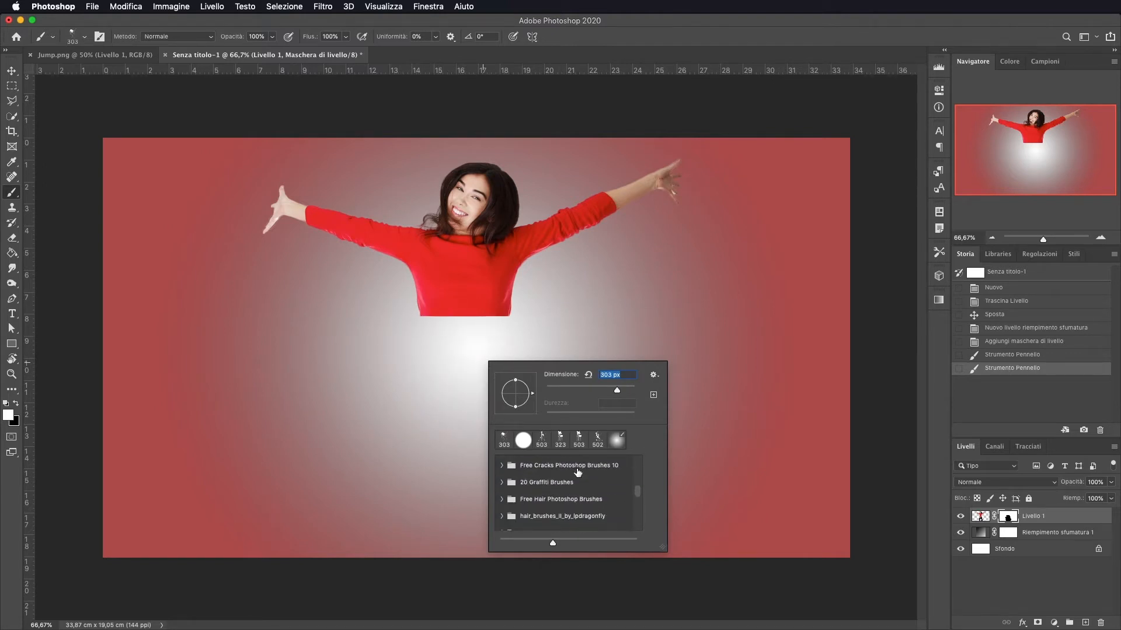
scroll(577, 471, up, 3)
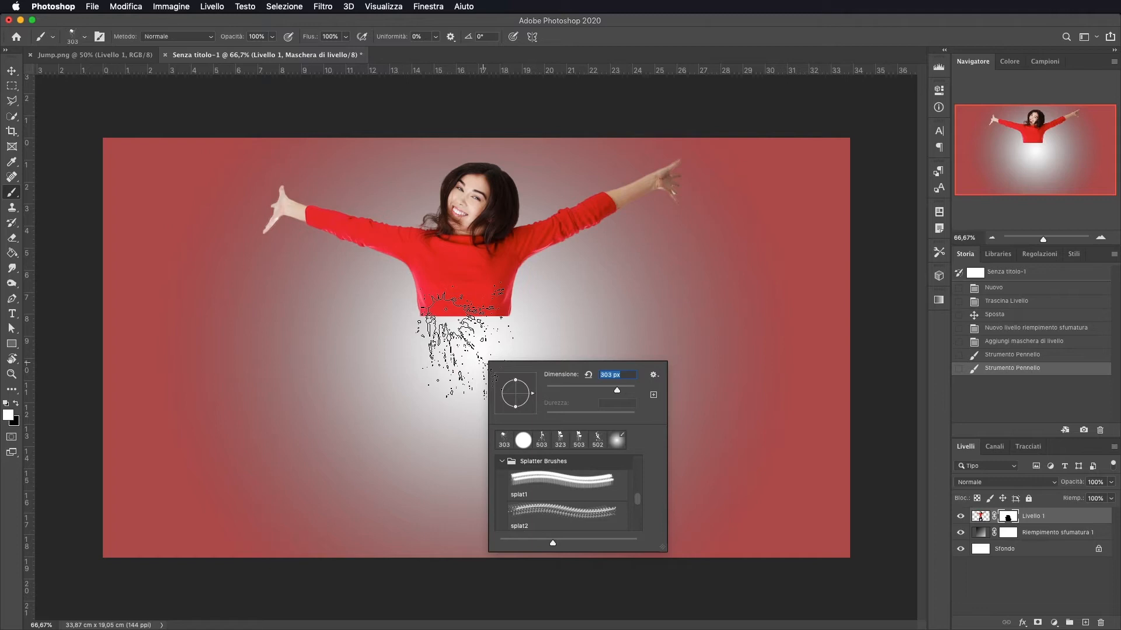
right_click(568, 357)
scroll(622, 487, down, 1)
scroll(622, 488, up, 1)
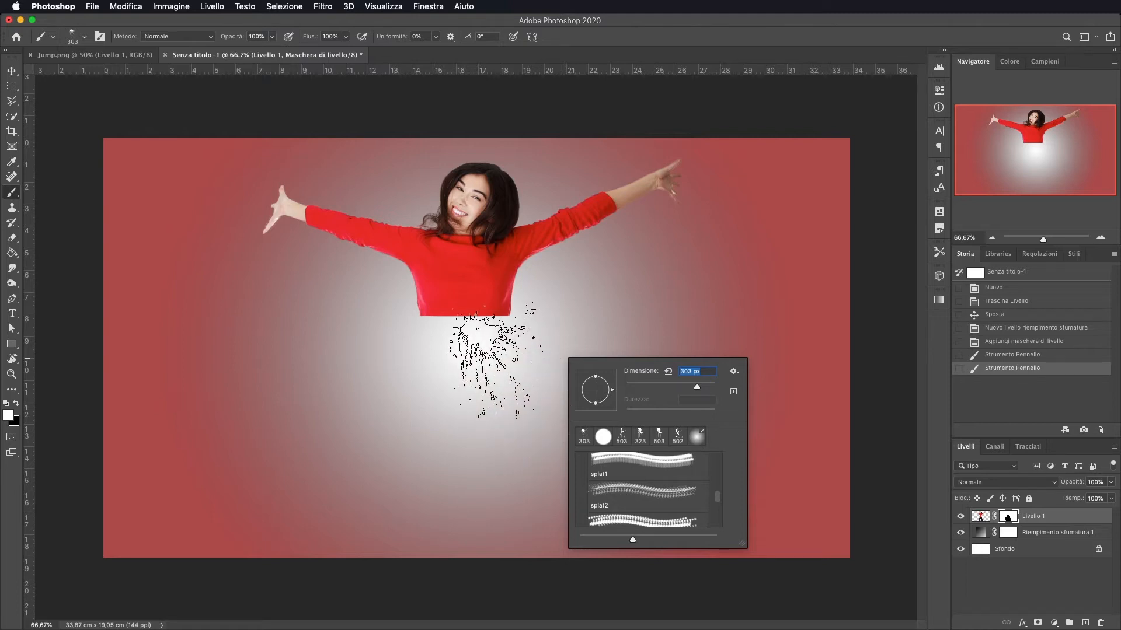
click(462, 344)
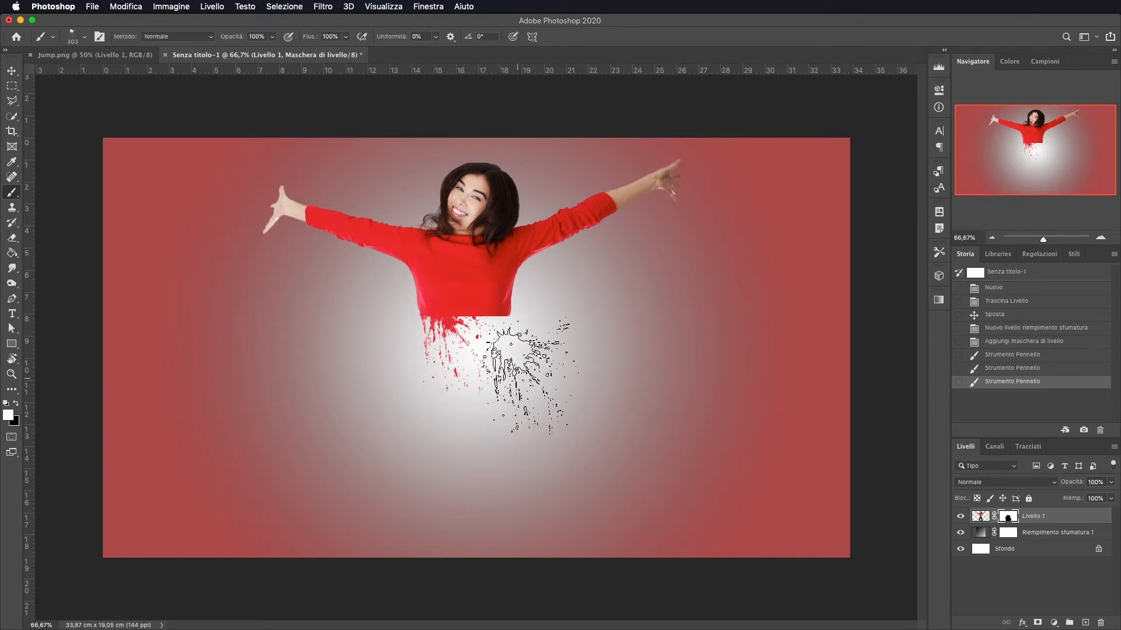
Pick the 323 px drip brush and stamp it beneath the torso on the mask
right_click(544, 377)
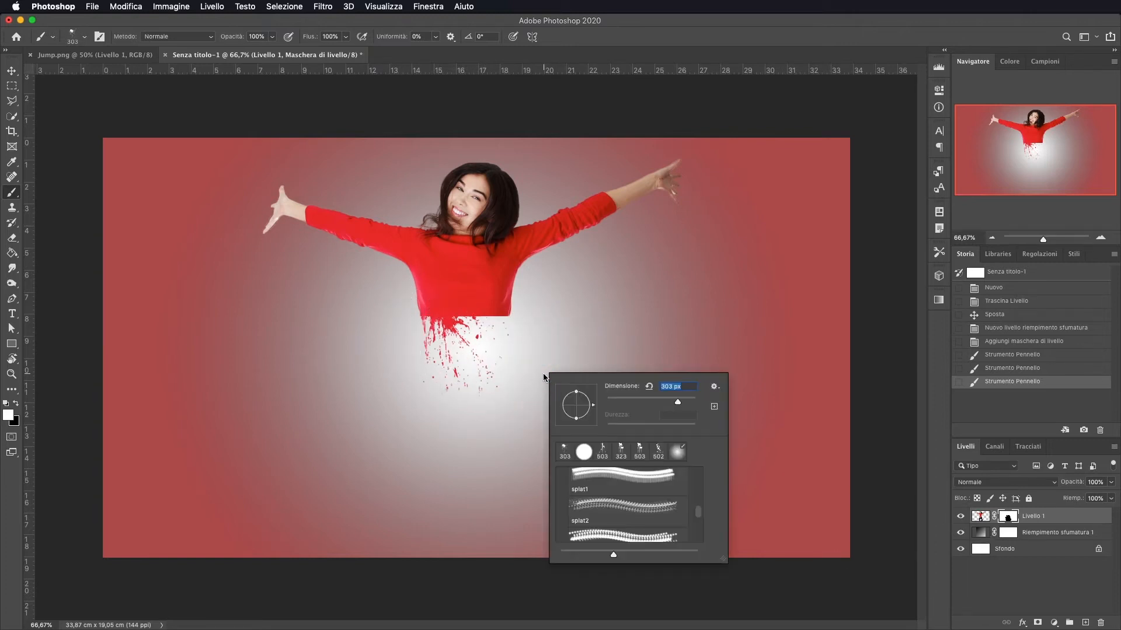
scroll(648, 502, down, 2)
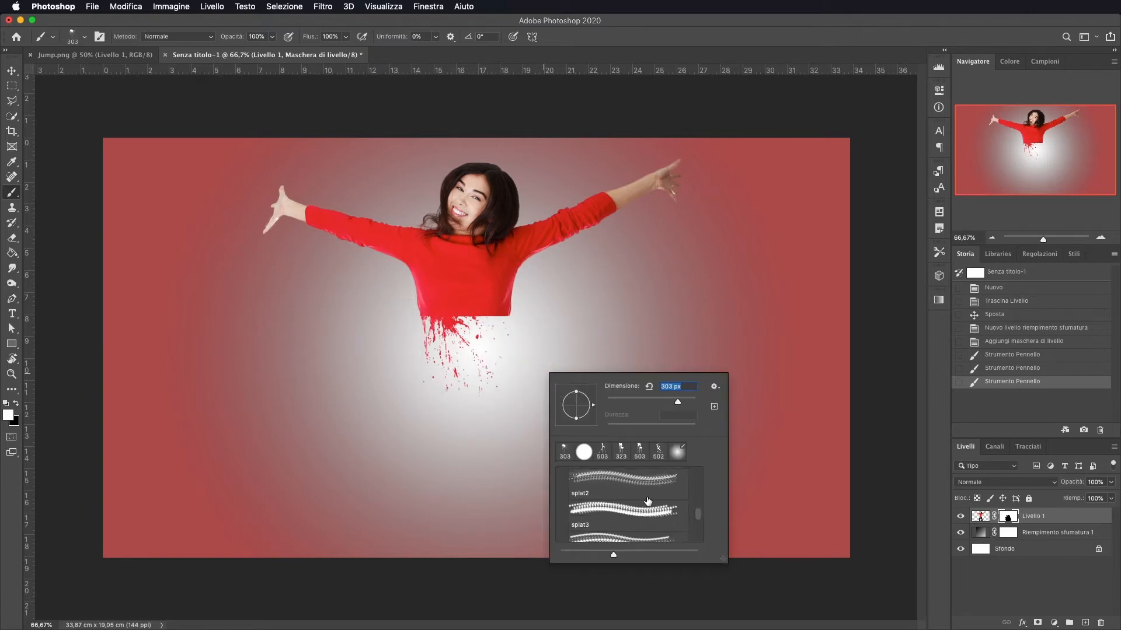
click(621, 451)
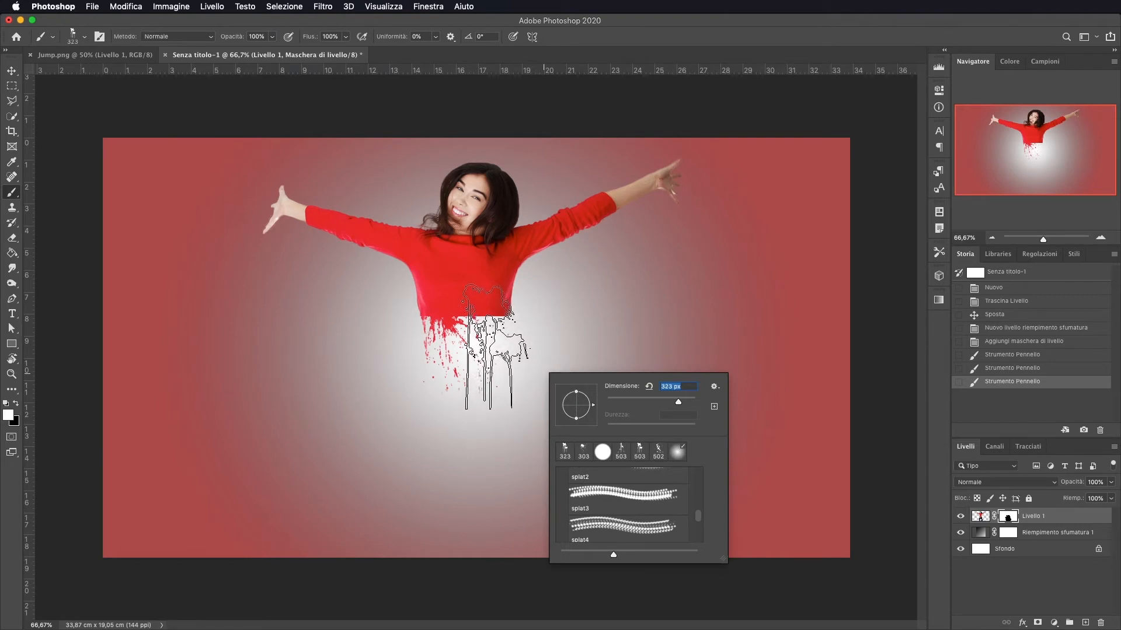
click(491, 352)
click(491, 352)
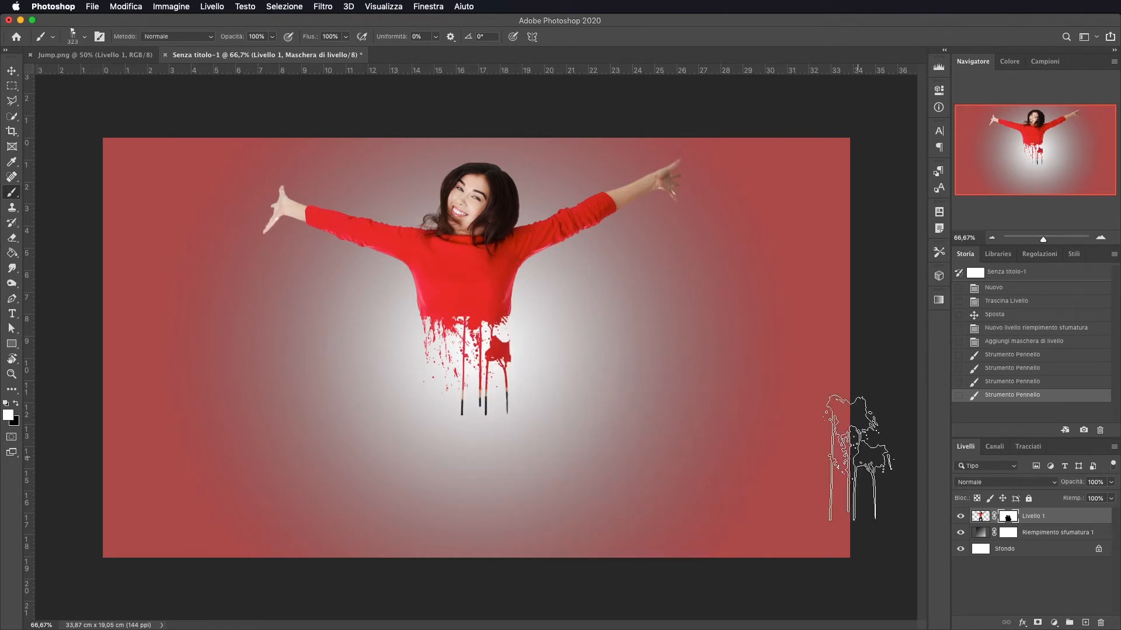
Try touching up the mask around the drips with a hard round brush, swapping between black and white
right_click(684, 367)
click(757, 520)
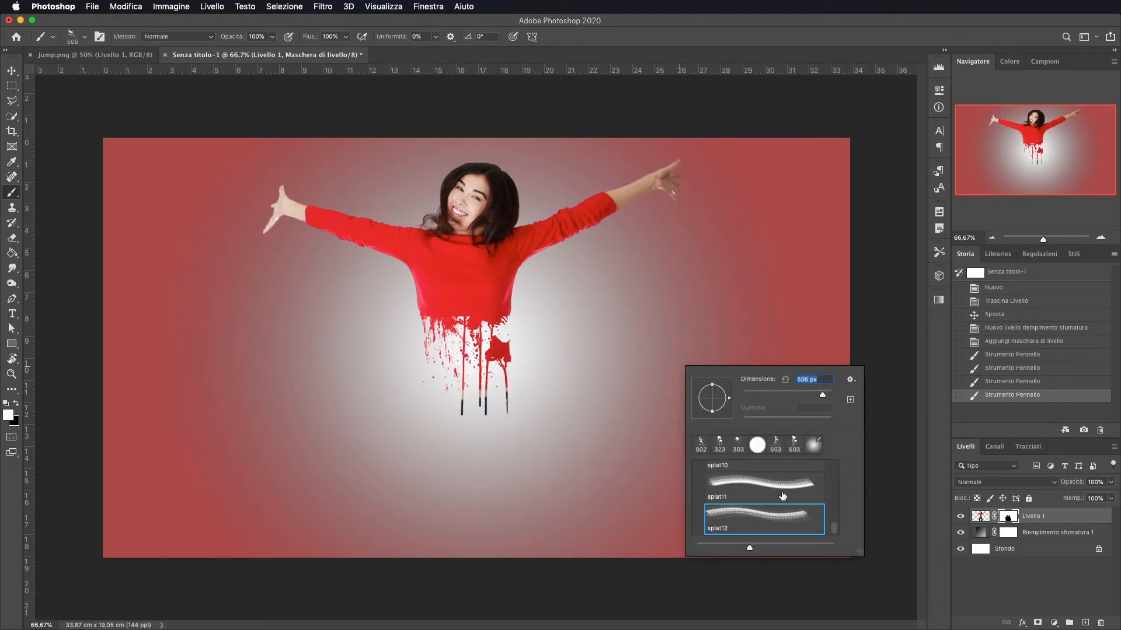
click(759, 484)
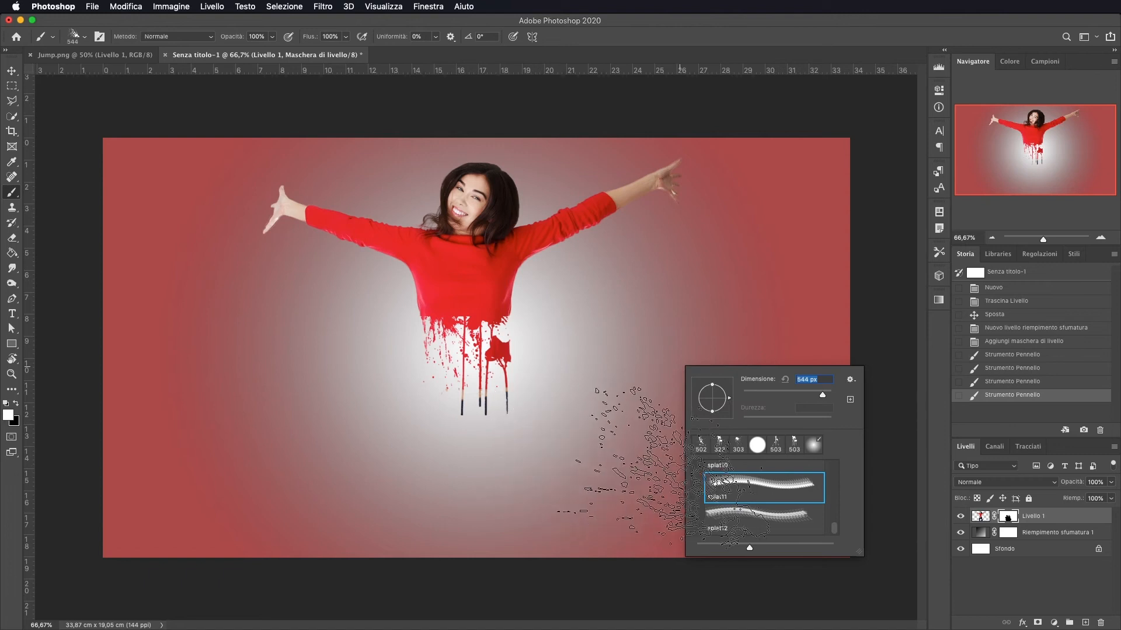
scroll(748, 478, up, 2)
click(748, 474)
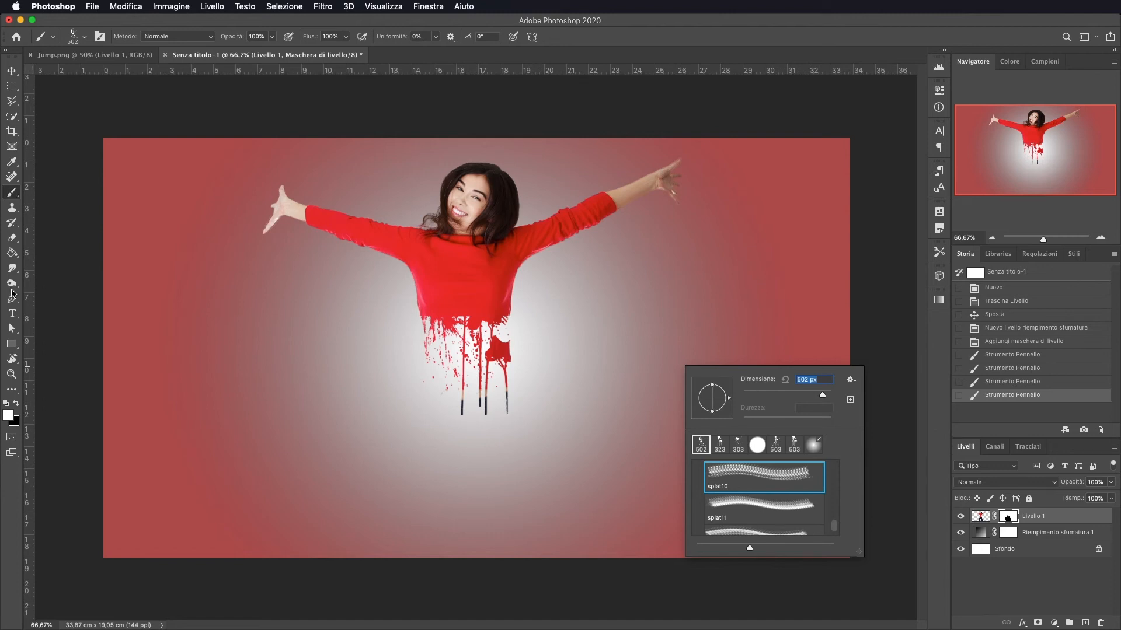
click(757, 445)
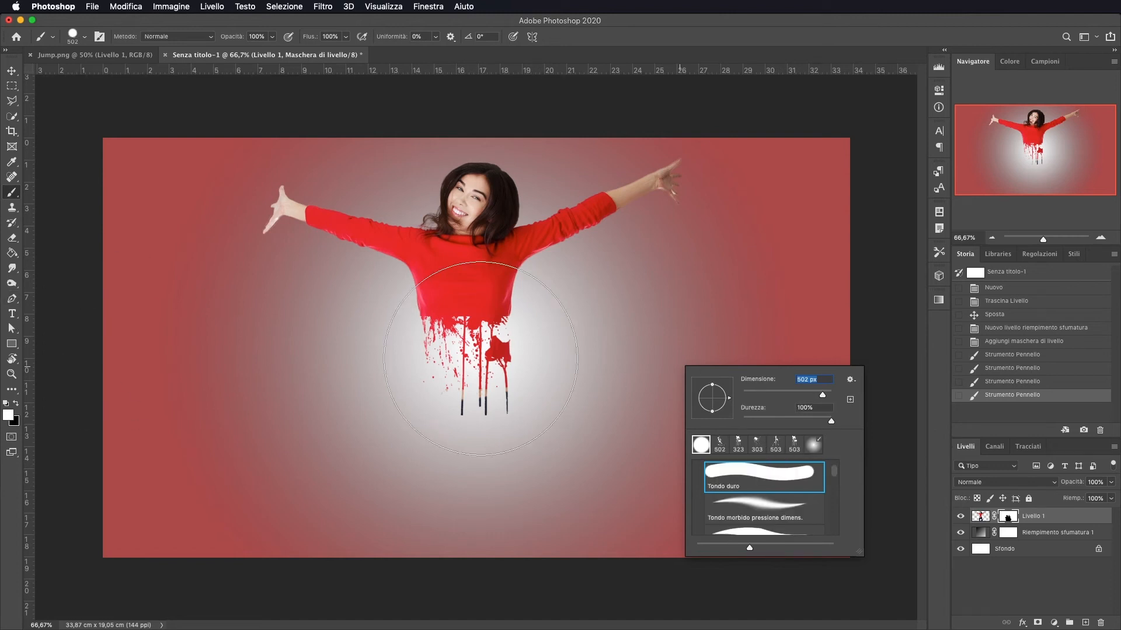
drag(519, 379, 431, 370)
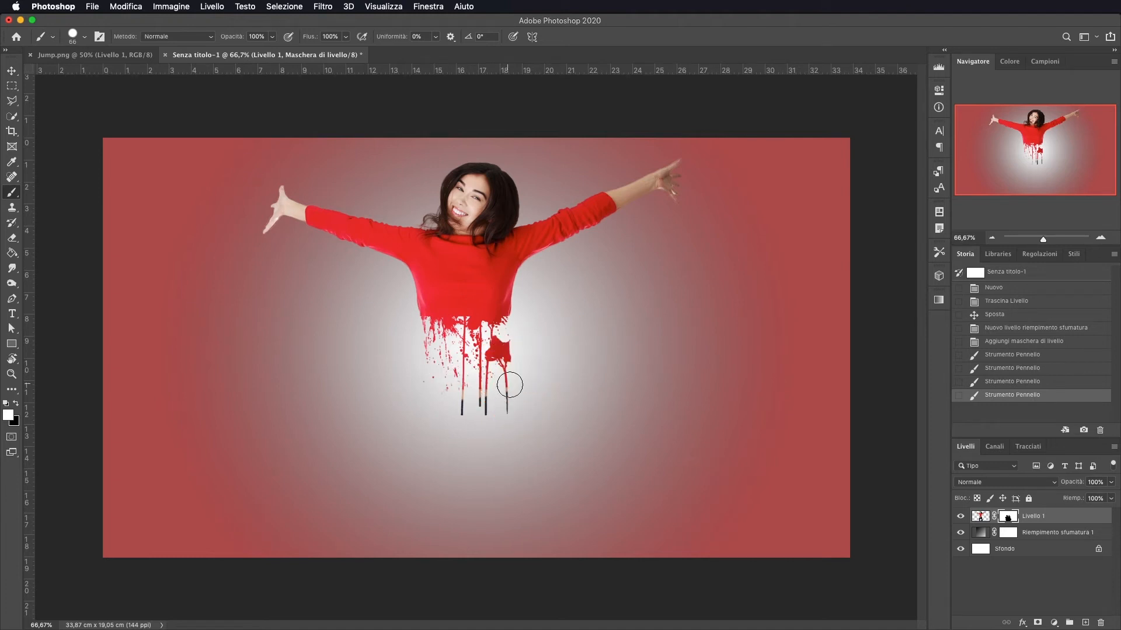
key(x)
mouse_move(463, 409)
mouse_down()
mouse_move(511, 409)
mouse_move(493, 425)
mouse_up()
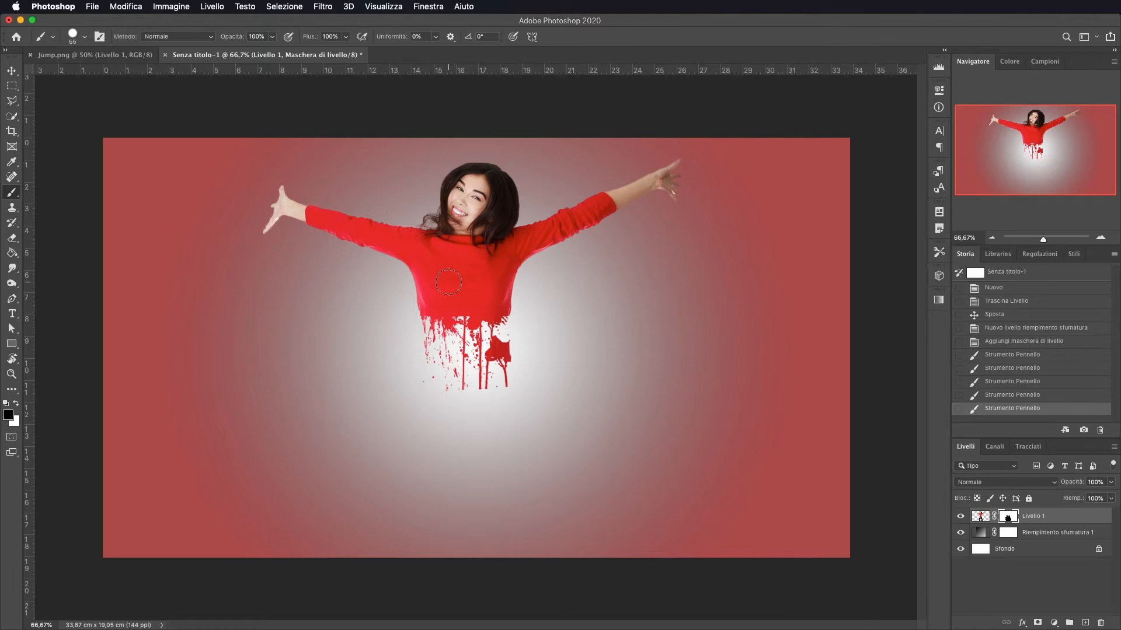
key(x)
drag(500, 305, 479, 291)
mouse_move(466, 303)
mouse_down()
mouse_move(452, 305)
mouse_move(458, 312)
mouse_move(459, 298)
mouse_move(440, 300)
mouse_move(475, 304)
mouse_up()
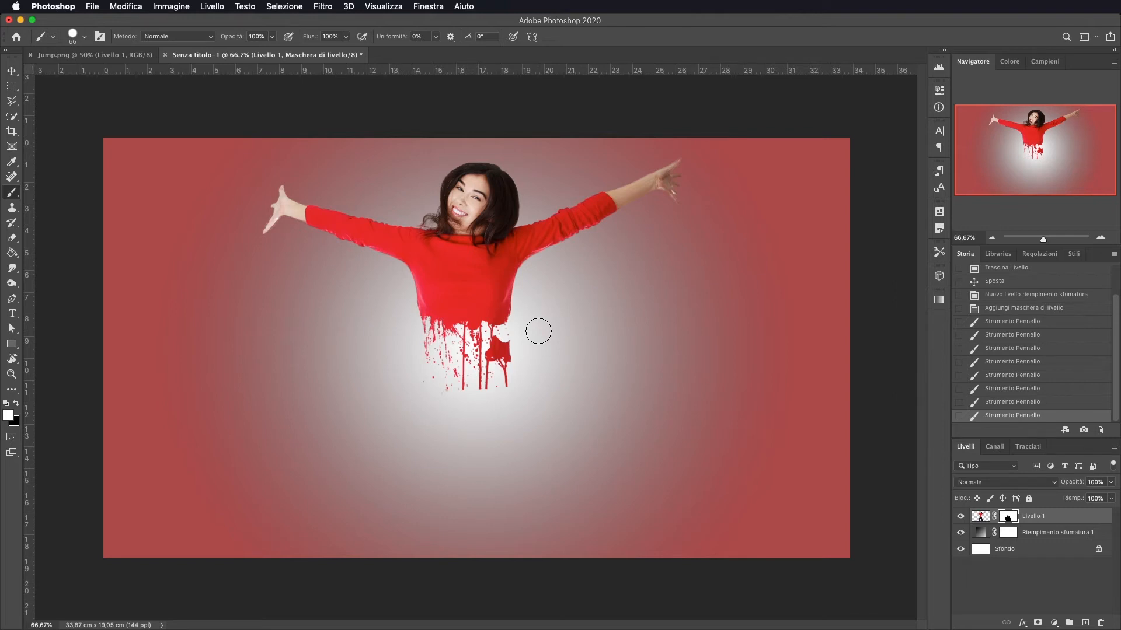
Revert the history to the Add Layer Mask state, discarding all mask painting
scroll(1051, 337, up, 3)
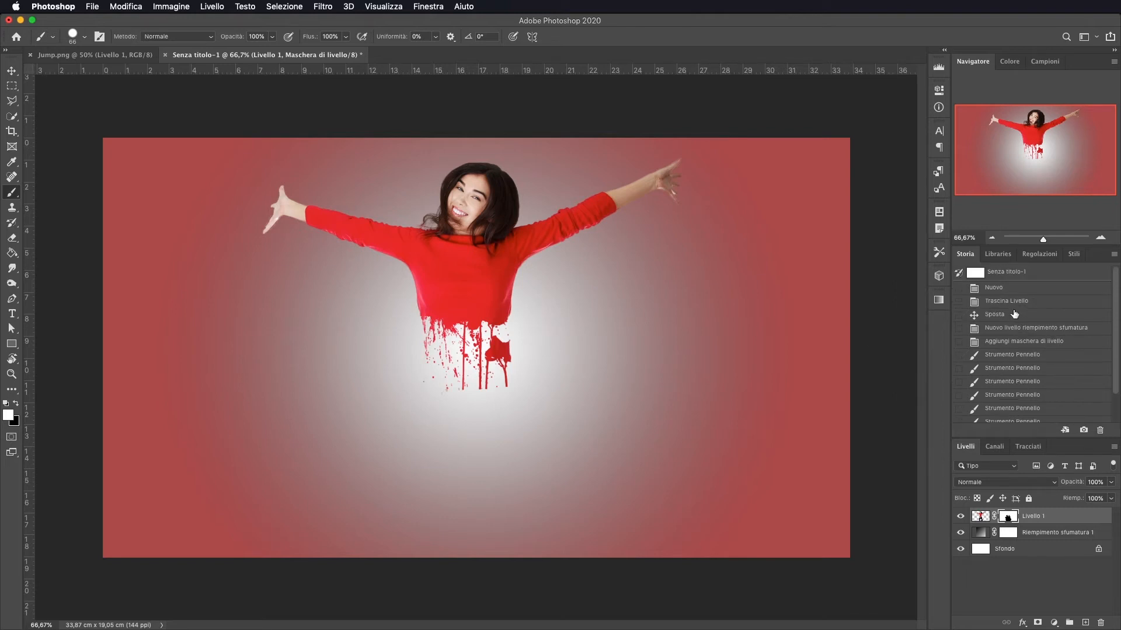
click(1014, 342)
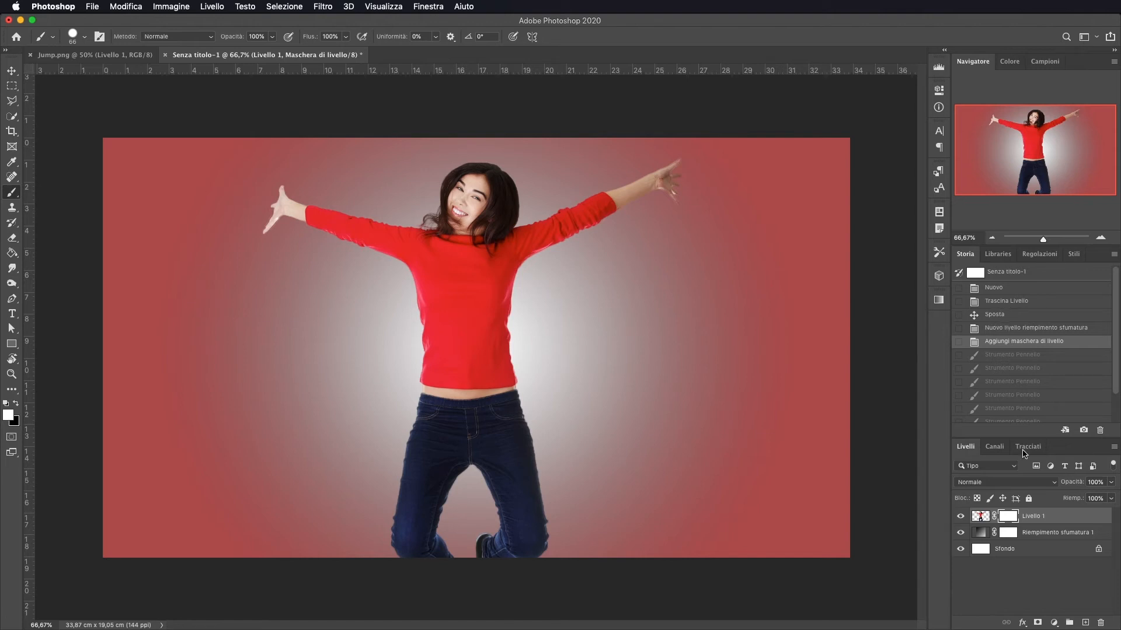
Apply the woman's layer mask to the layer by deleting it
click(1042, 534)
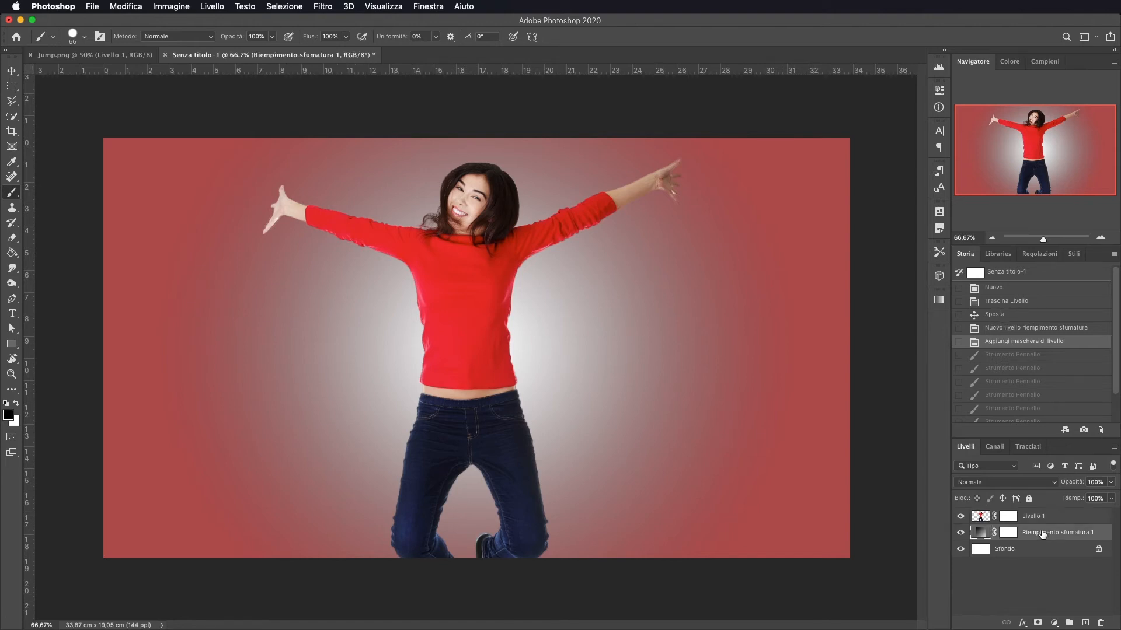
click(1040, 515)
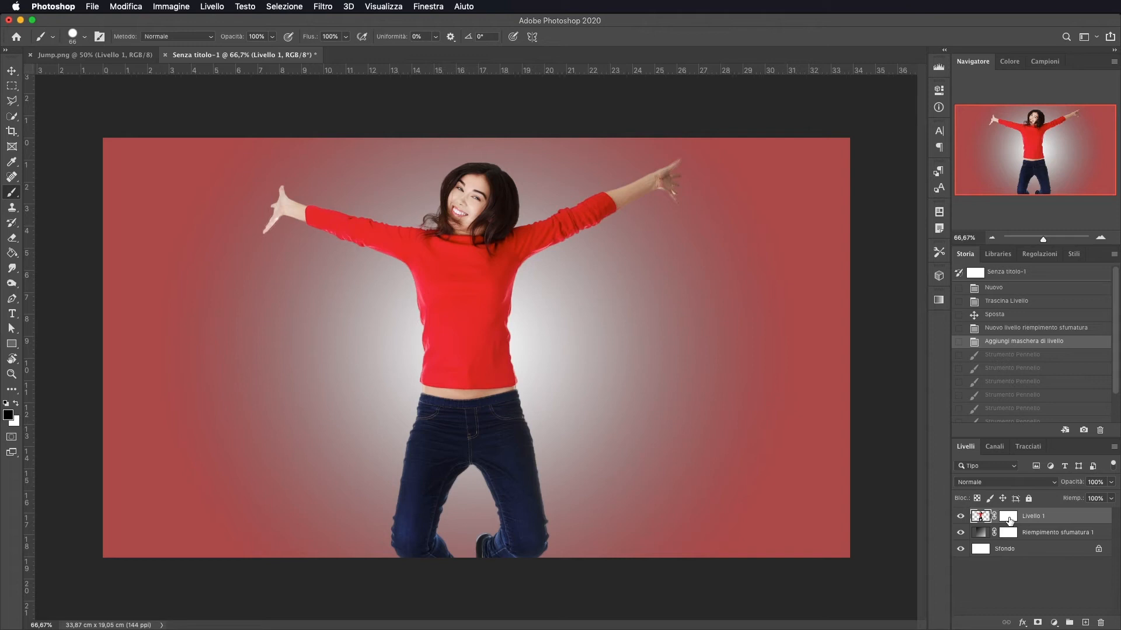
drag(1009, 520, 1101, 623)
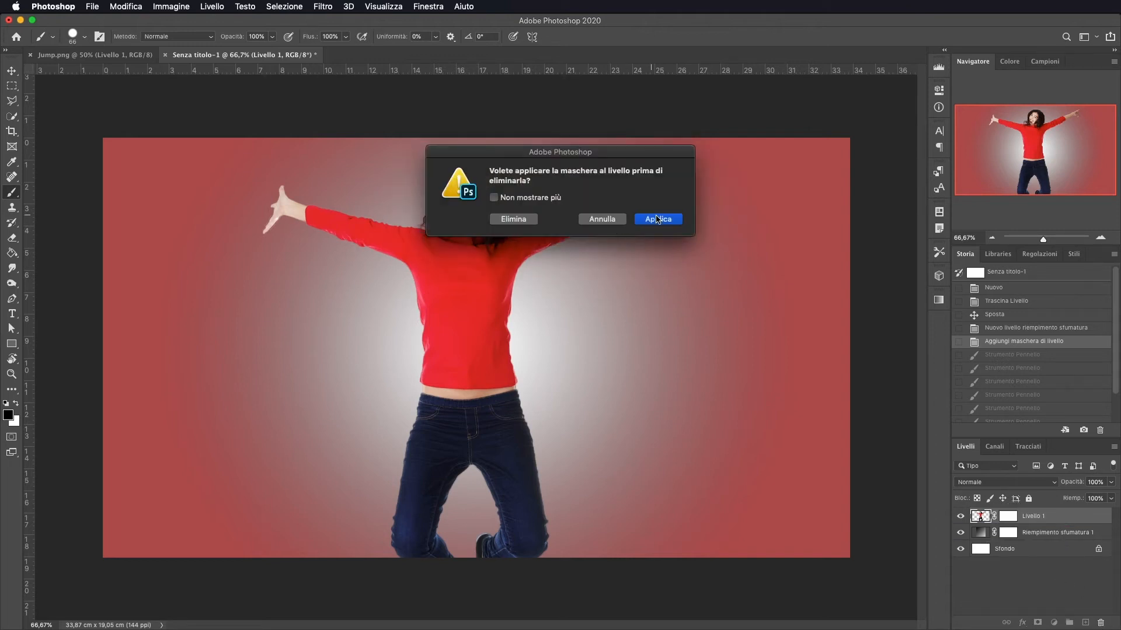
click(657, 220)
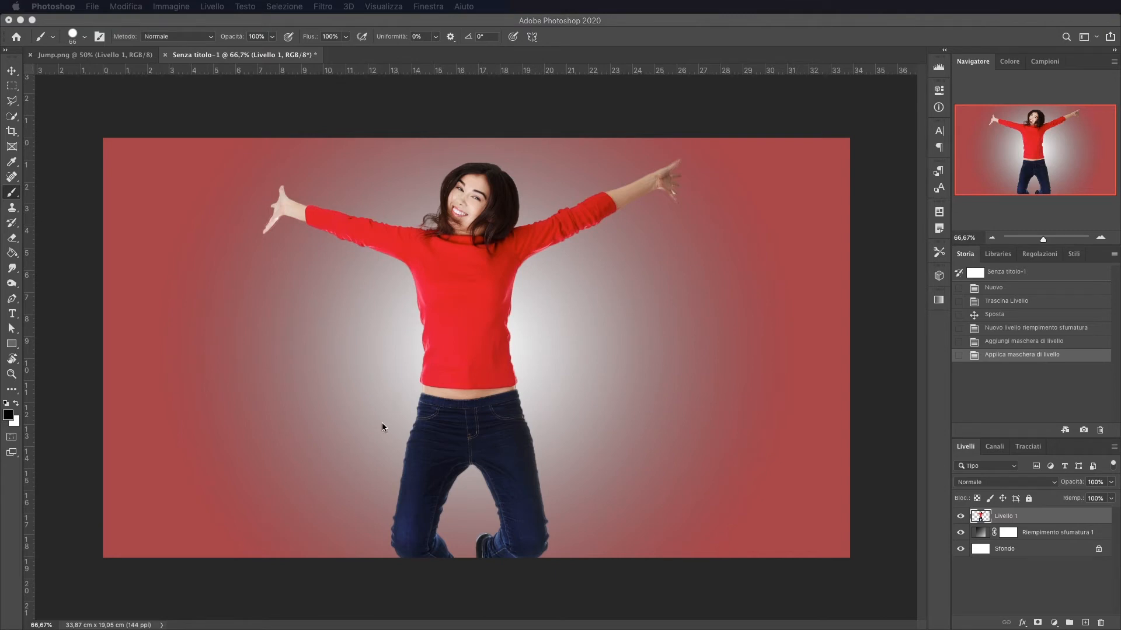
Place the dripping paint image and scale it to about 52% by 50% over the woman's torso
drag(228, 516, 457, 330)
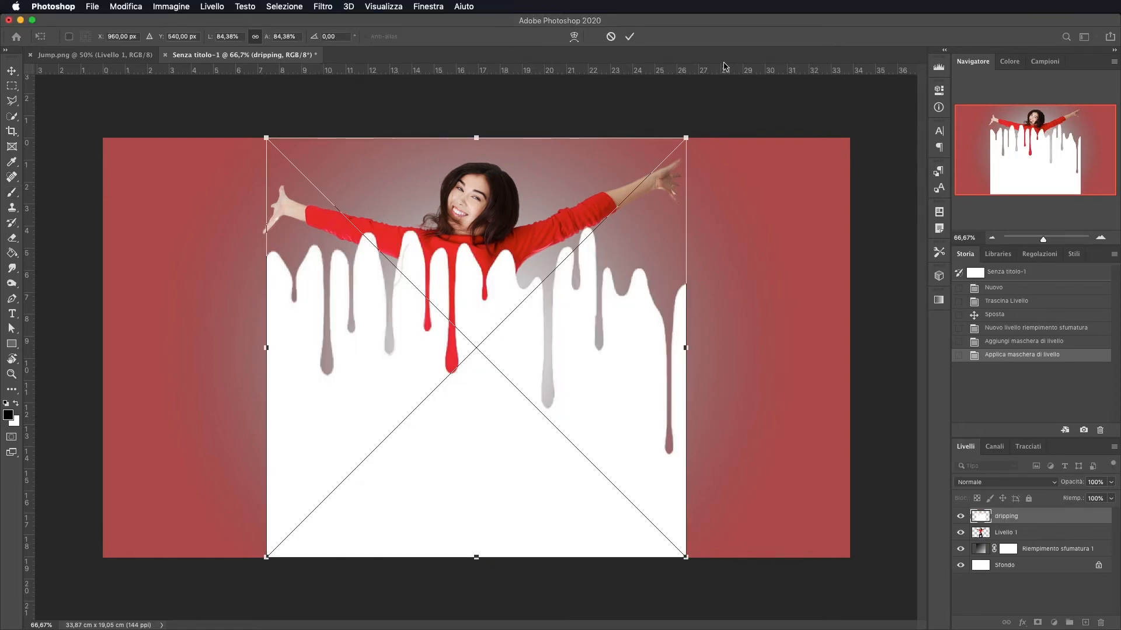
drag(687, 136, 542, 238)
drag(425, 366, 448, 312)
drag(591, 211, 550, 235)
drag(487, 373, 516, 355)
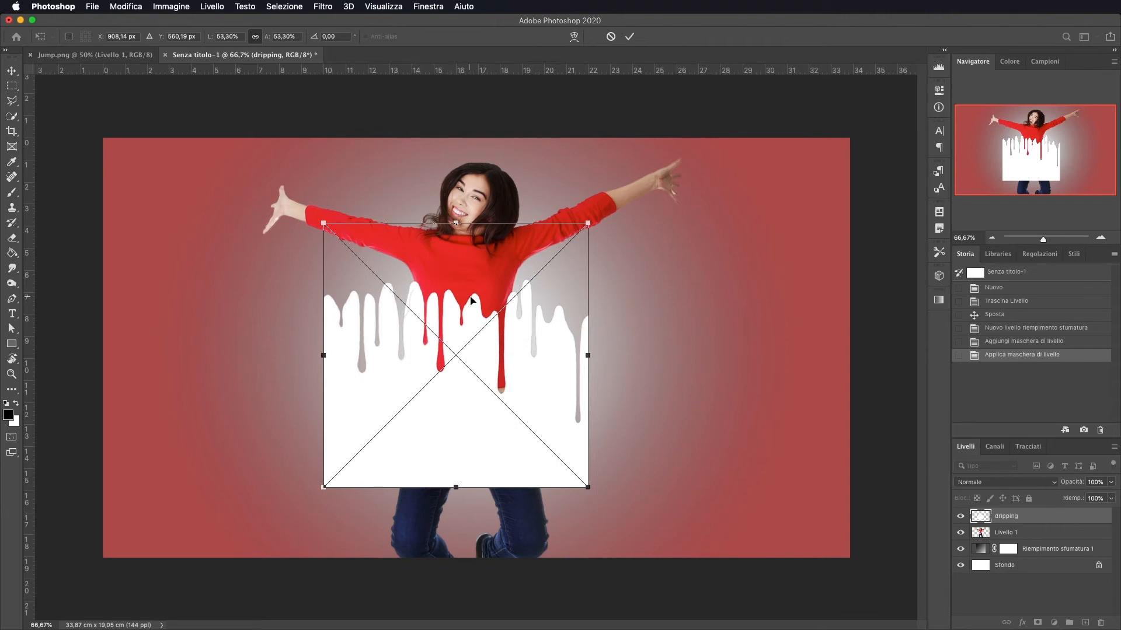
drag(456, 321, 454, 333)
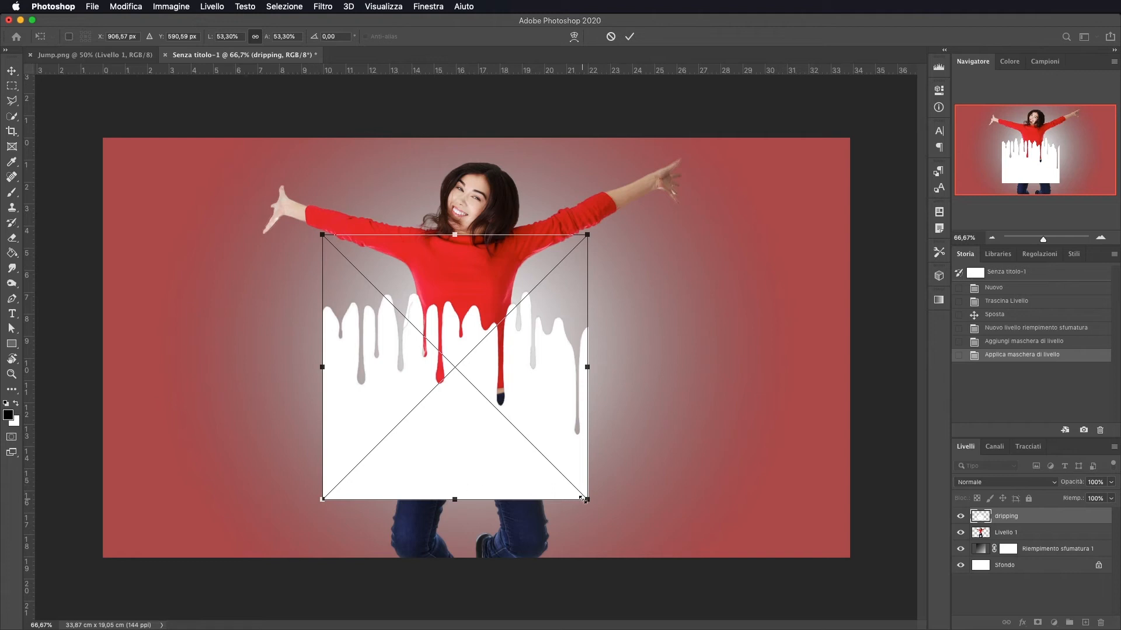
drag(589, 501, 570, 482)
drag(473, 441, 480, 436)
drag(578, 354, 583, 352)
drag(330, 354, 324, 354)
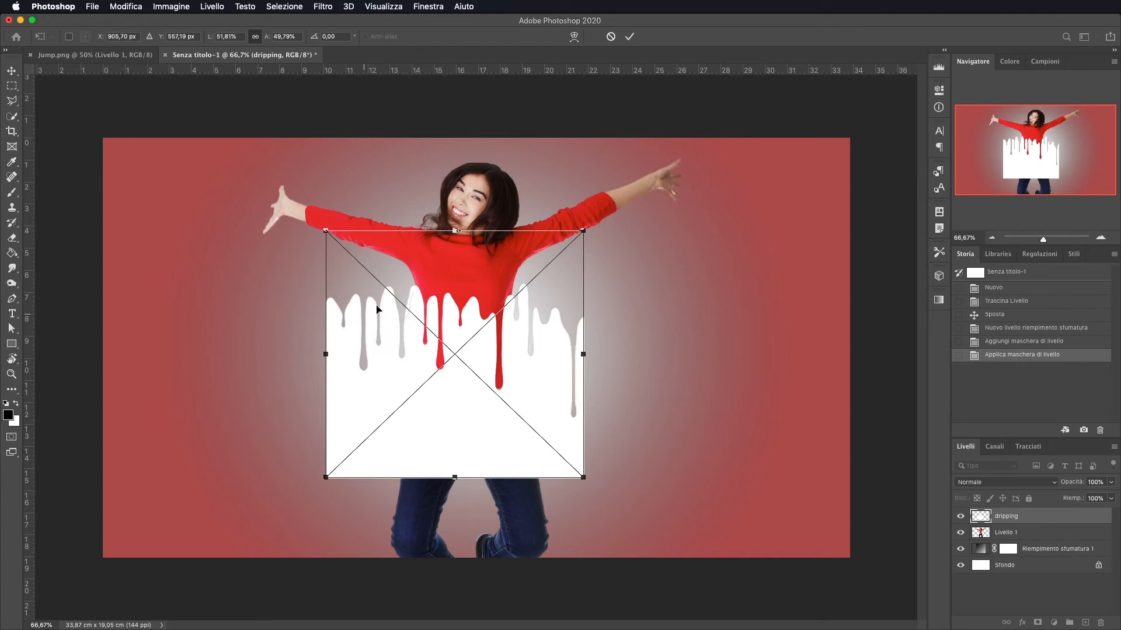
click(630, 36)
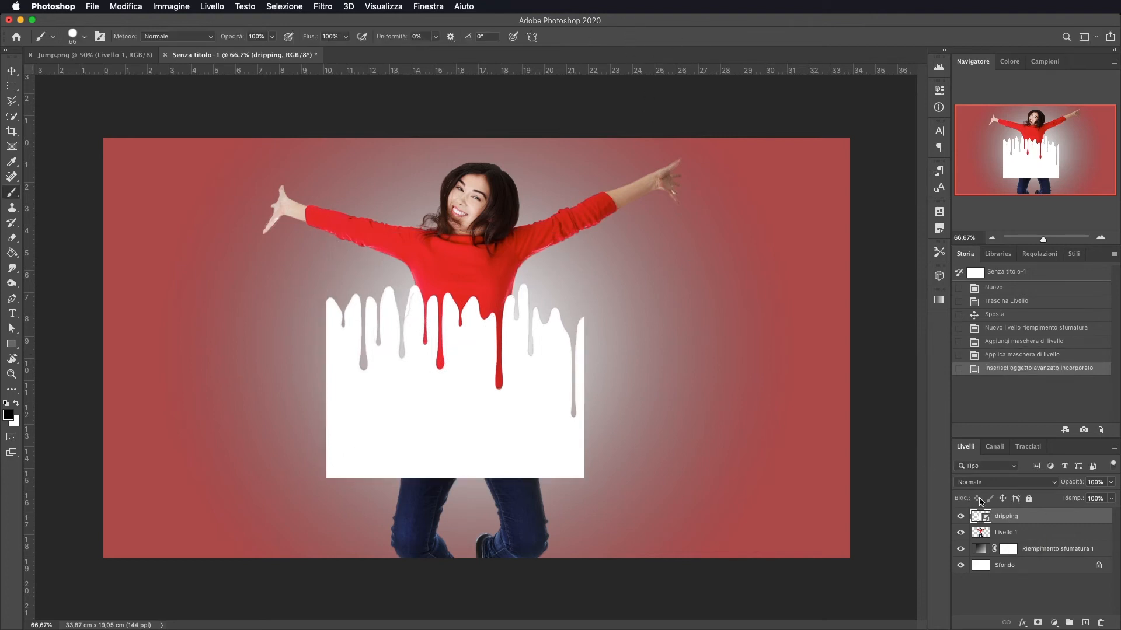
Load the dripping layer's shape as a selection and delete that area from the woman's layer
click(1039, 531)
click(1023, 516)
super+click(981, 517)
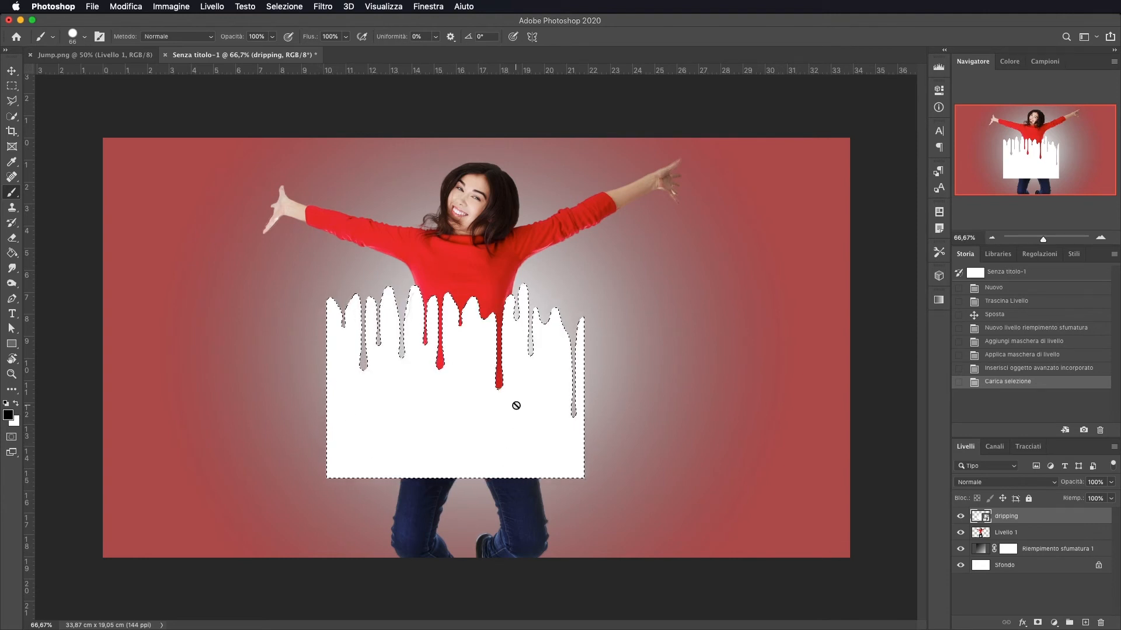
click(1008, 534)
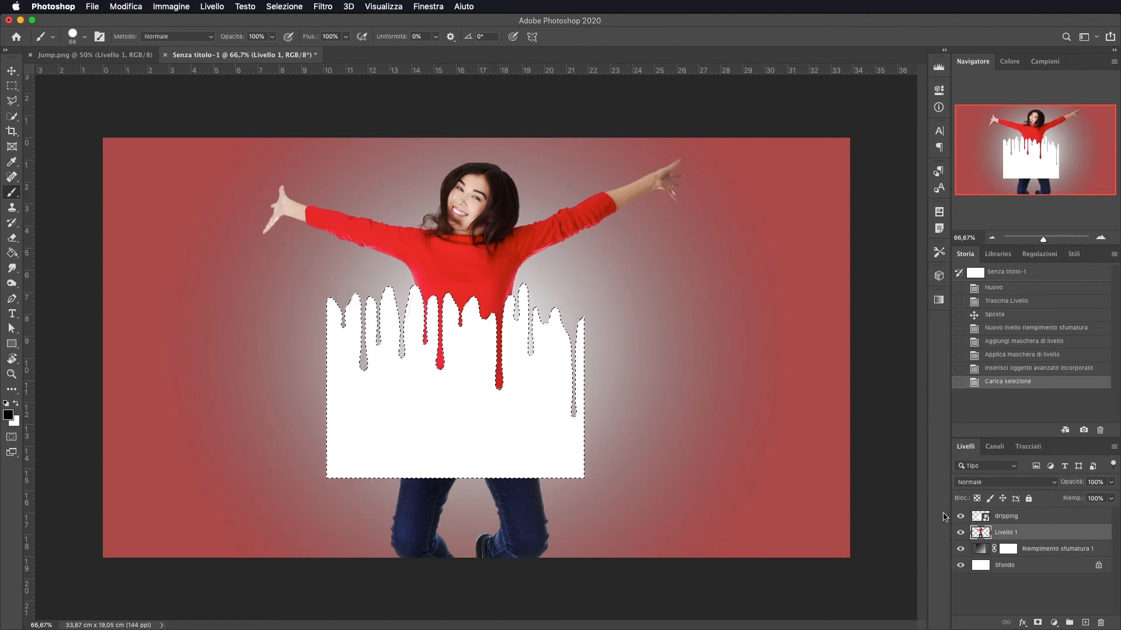
key(Delete)
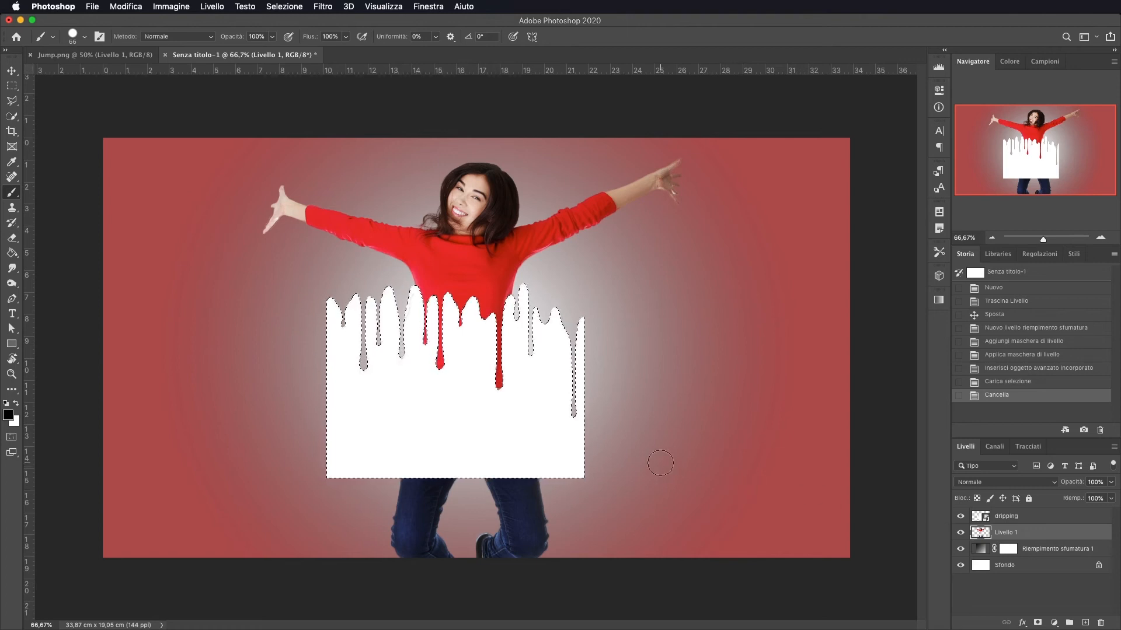
Hide the dripping layer and clear the selection
click(961, 517)
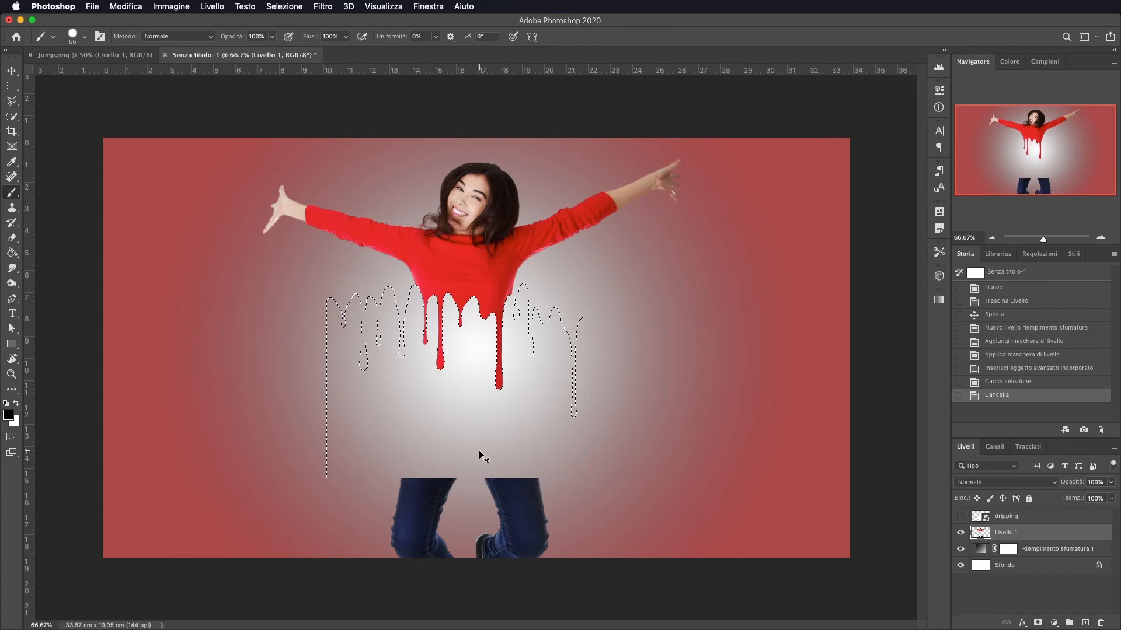
key(super+d)
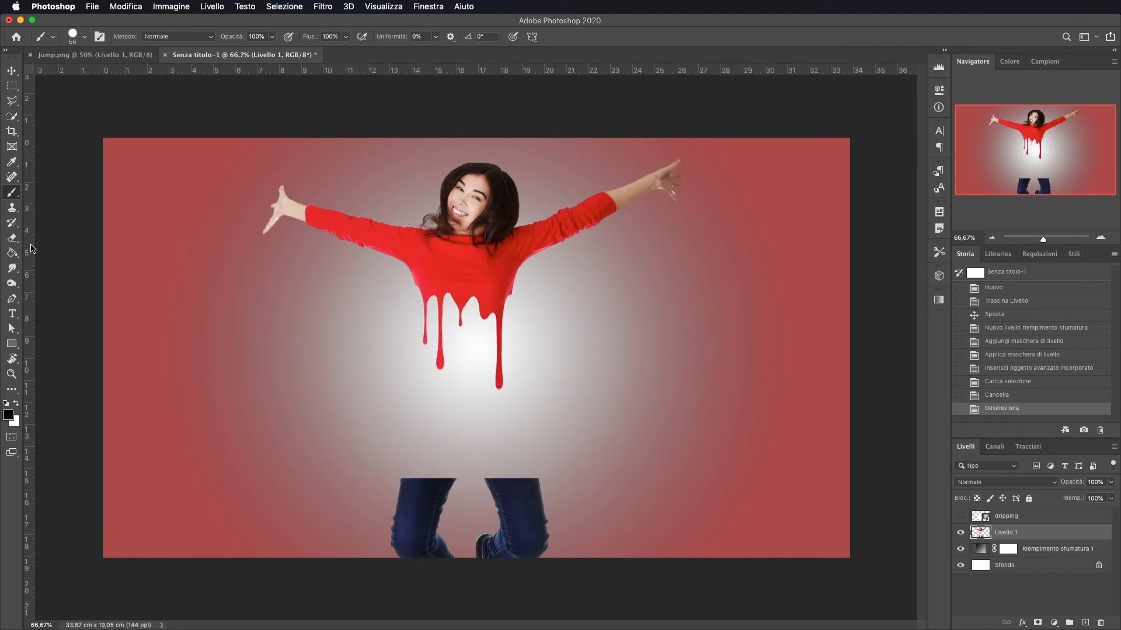
Erase the leftover legs at the bottom of the canvas with the Eraser
click(11, 237)
drag(402, 487, 528, 482)
ctrl+alt+drag(591, 503, 616, 505)
mouse_move(577, 502)
mouse_down()
mouse_move(458, 517)
mouse_move(418, 552)
mouse_move(449, 535)
mouse_move(375, 504)
mouse_move(386, 519)
mouse_move(575, 541)
mouse_move(460, 542)
mouse_up()
Move the woman down and scale her up to about 144%
key(v)
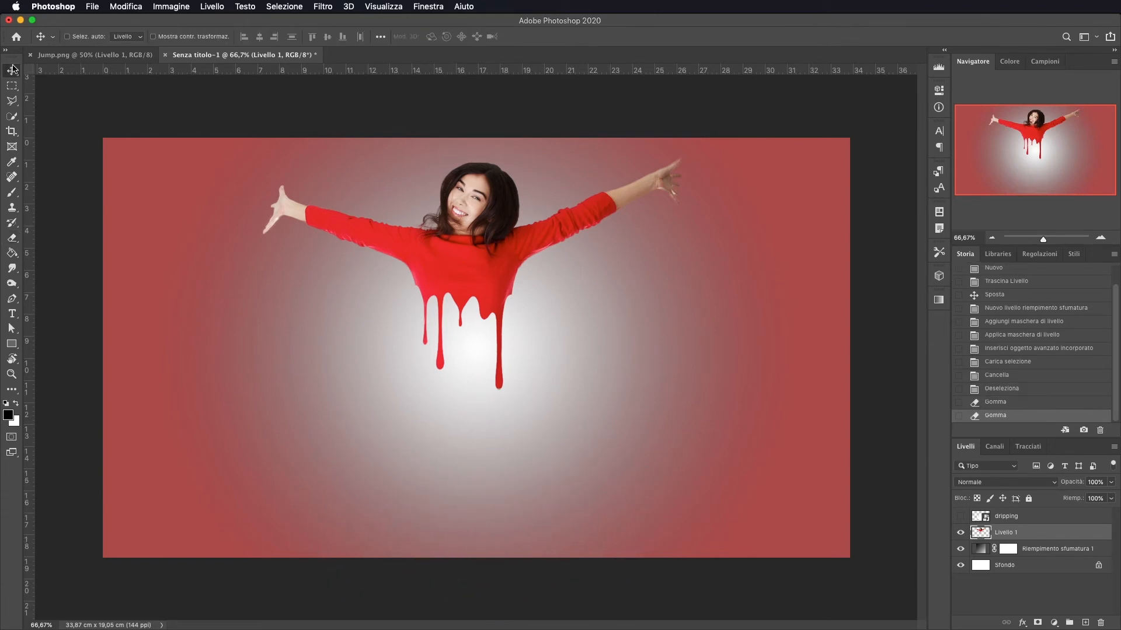
drag(453, 251, 457, 296)
key(super+t)
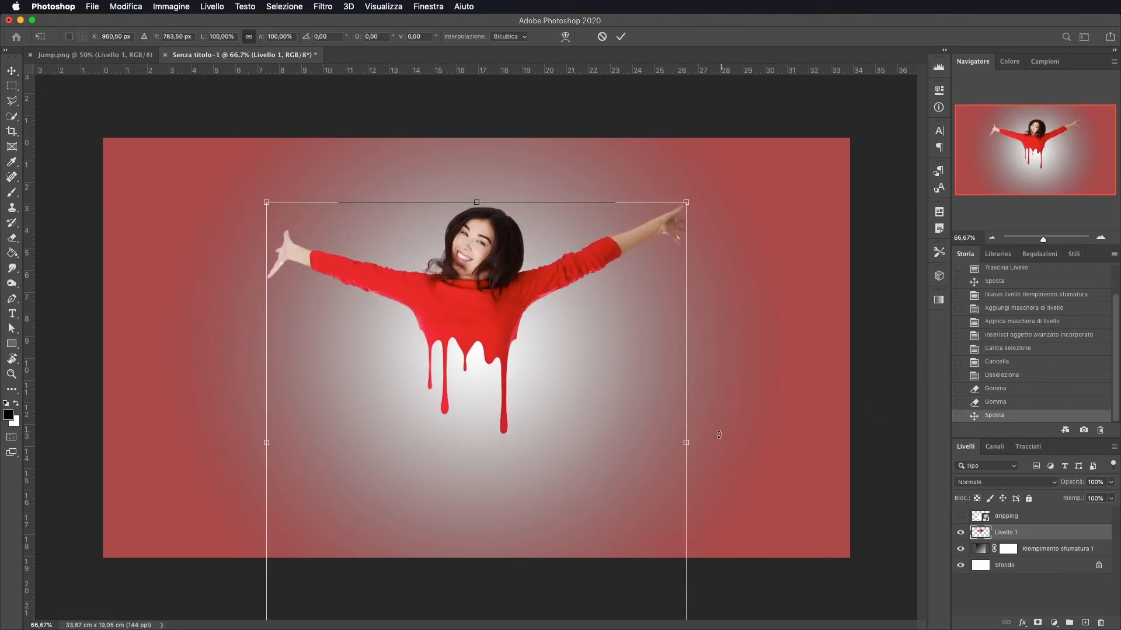
drag(688, 442, 782, 434)
drag(266, 441, 177, 442)
drag(438, 250, 439, 335)
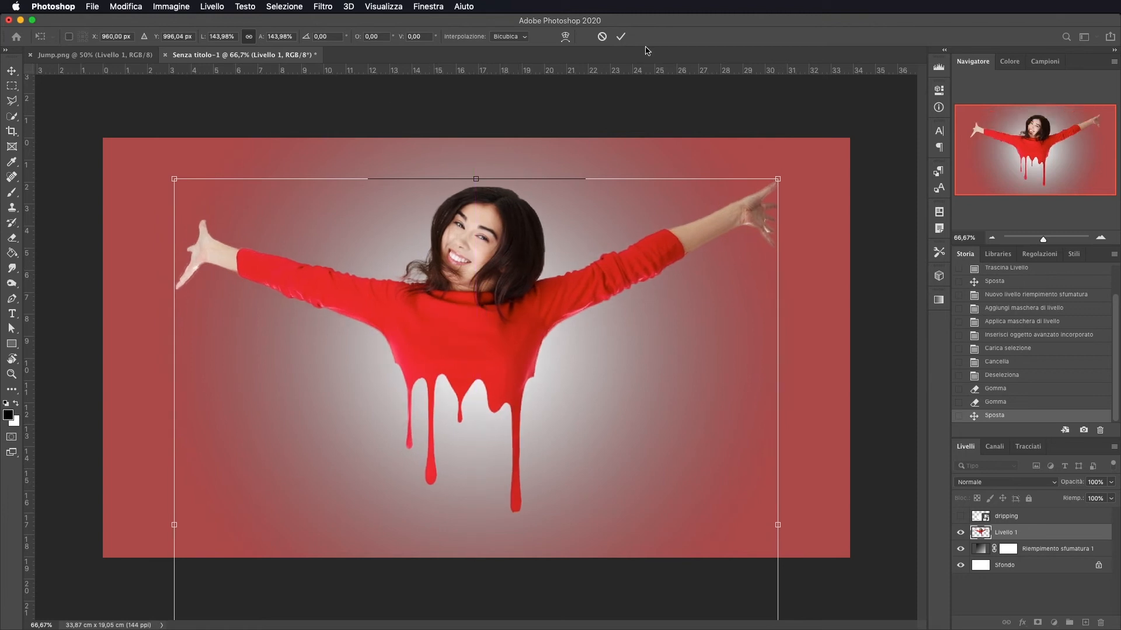
key(Return)
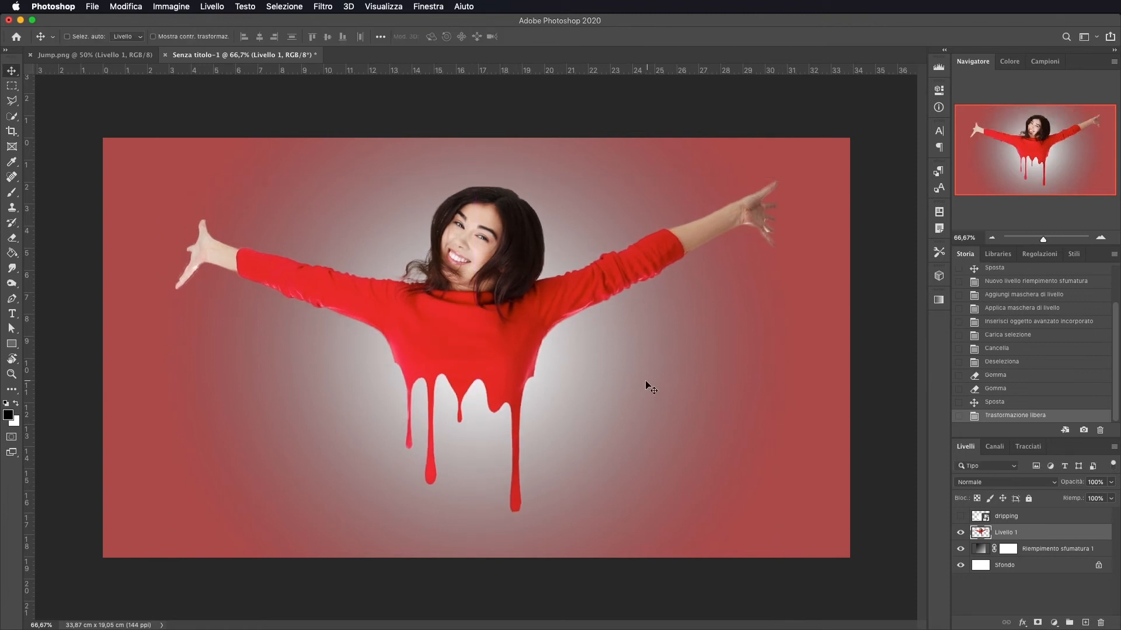
Erase stray remnants around the drips and arms with the Eraser
click(11, 238)
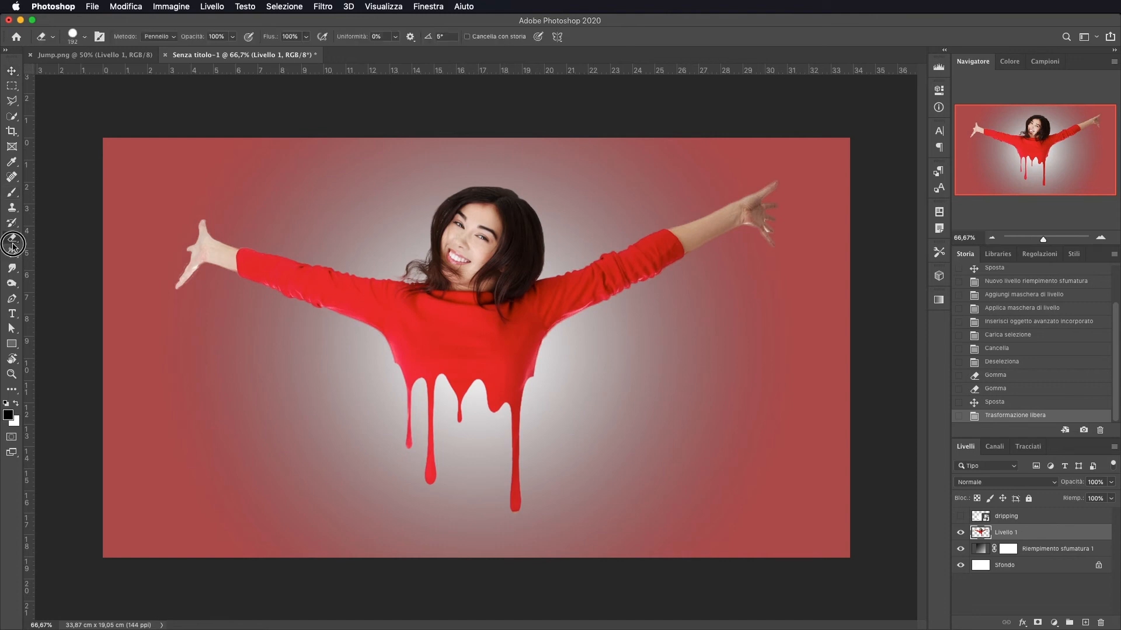
drag(301, 426, 271, 421)
drag(384, 369, 388, 380)
mouse_move(559, 361)
mouse_down()
mouse_move(533, 380)
mouse_move(543, 367)
mouse_up()
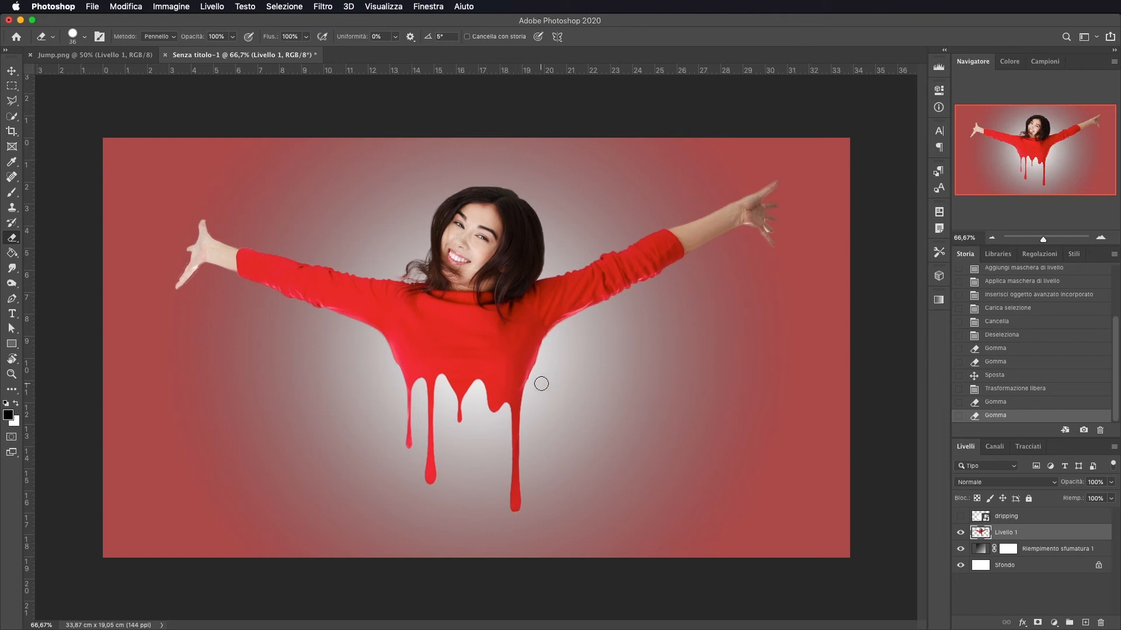
Select the drip area with a rectangular marquee and copy it to a new layer
click(12, 86)
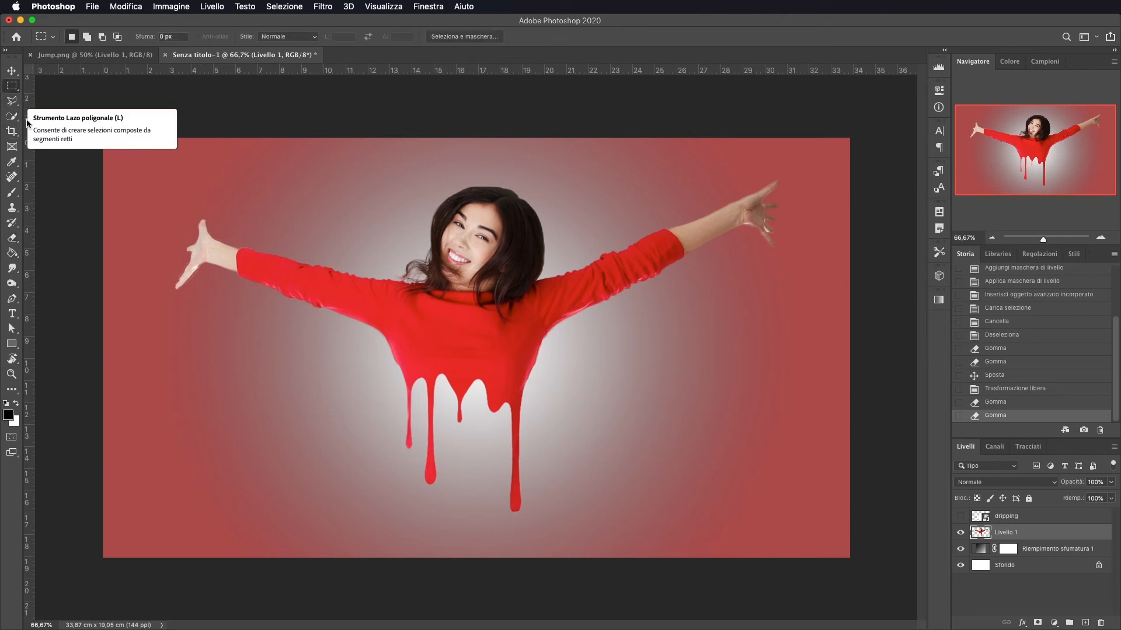
drag(383, 356, 554, 517)
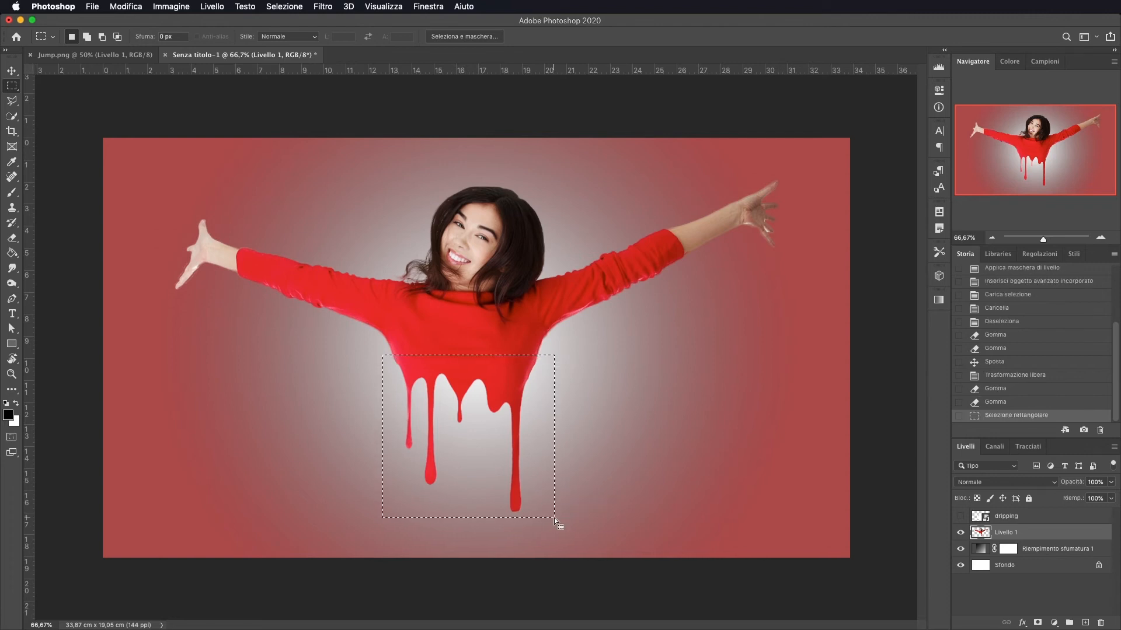
key(super+j)
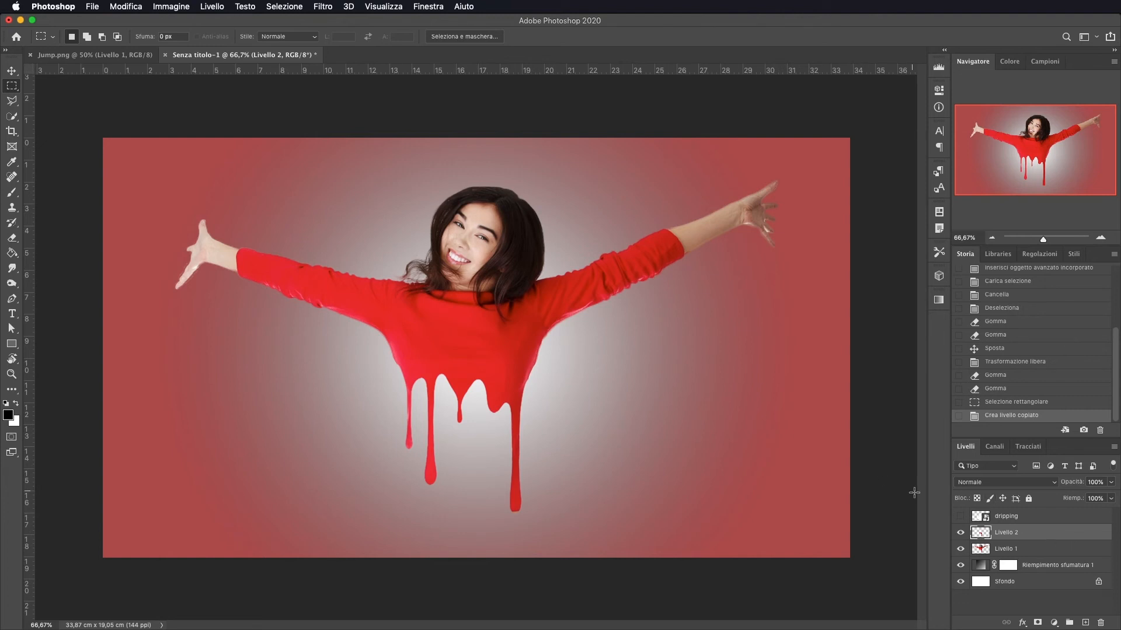
Add an Ombra esterna (drop shadow) layer style to Livello 2, raising its opacity
double_click(1047, 536)
click(583, 339)
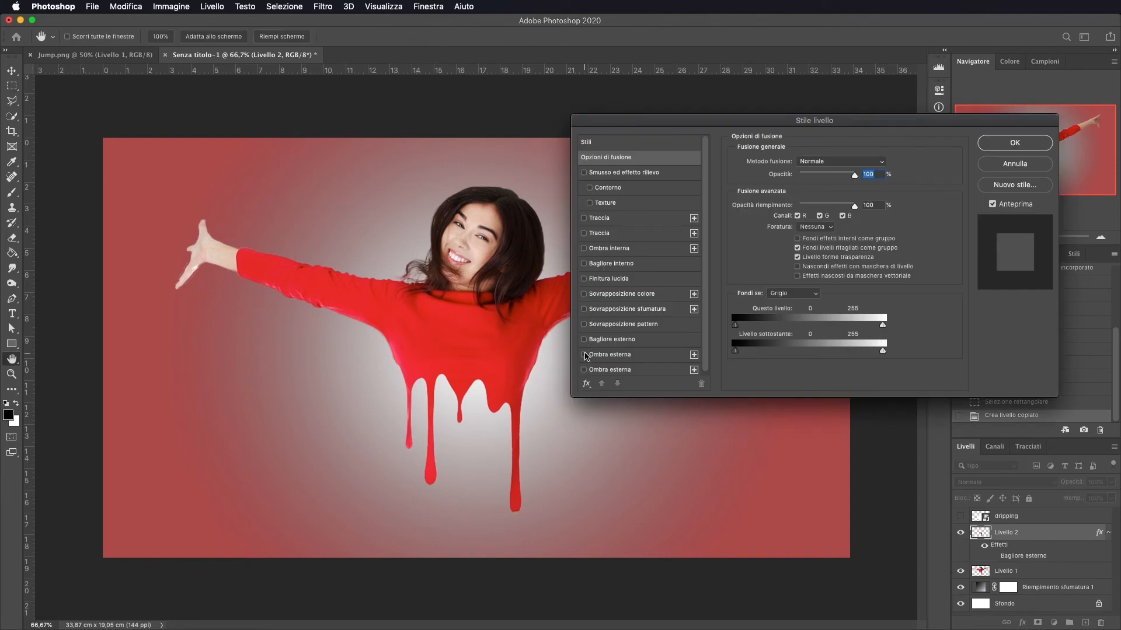
click(584, 354)
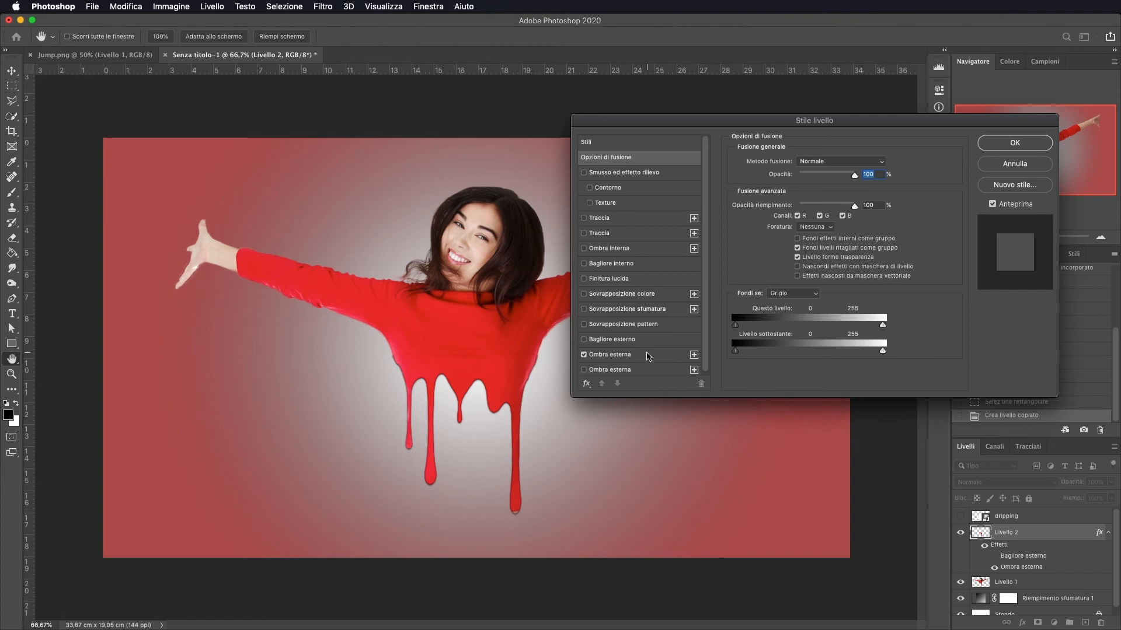
click(647, 357)
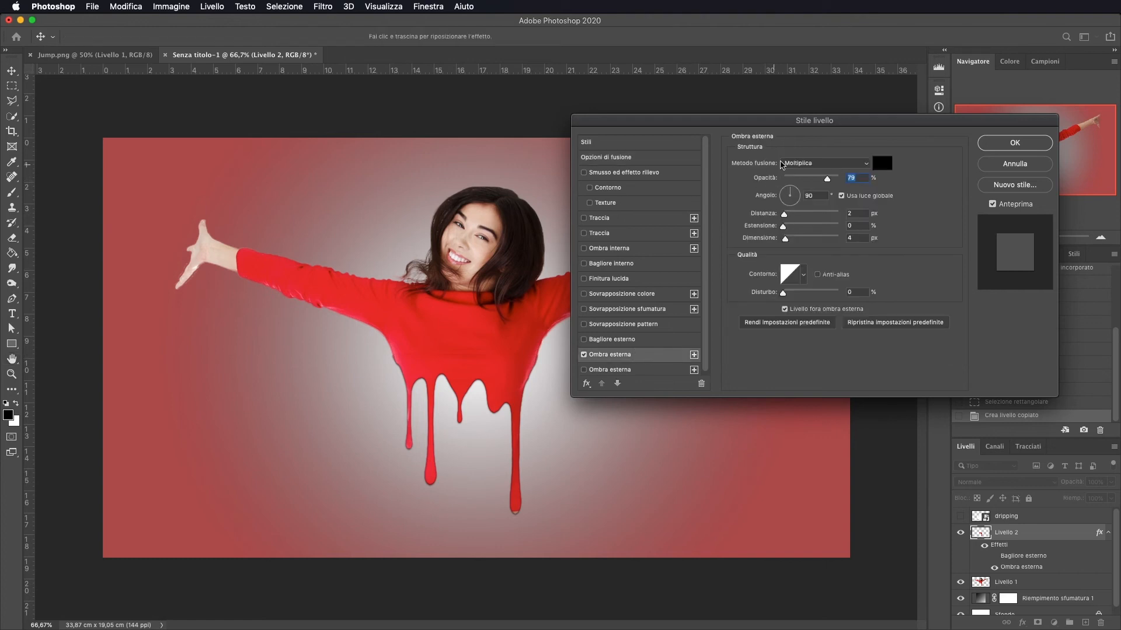
drag(829, 179, 843, 179)
click(1005, 143)
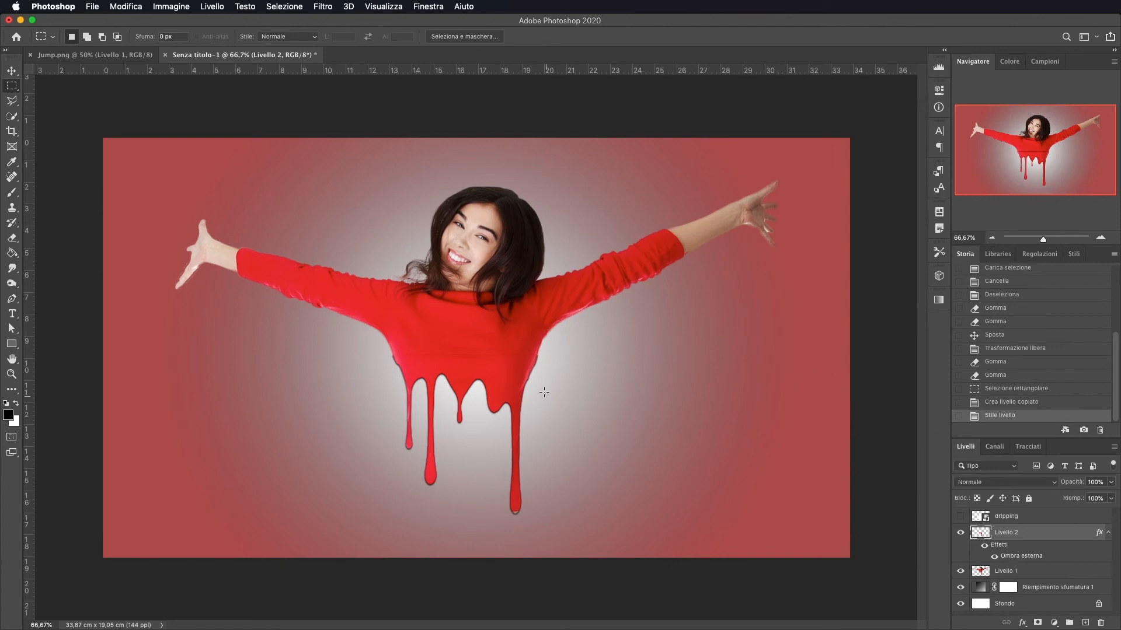
Erase small stray remnants around the shirt edges and drips with the Eraser
click(1101, 238)
click(1101, 237)
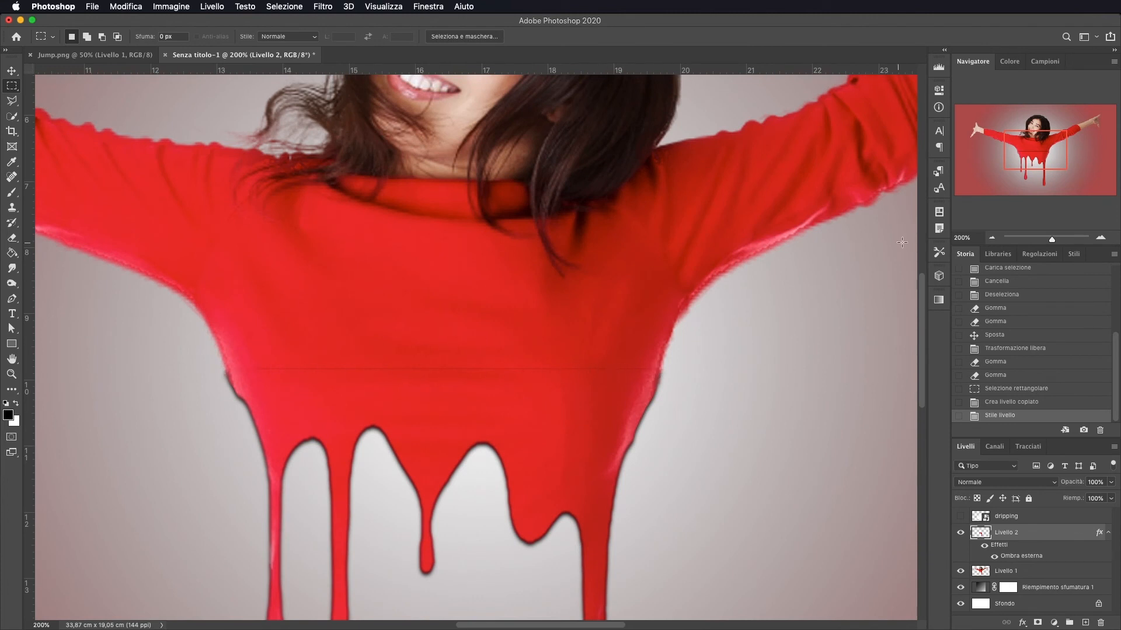
click(992, 238)
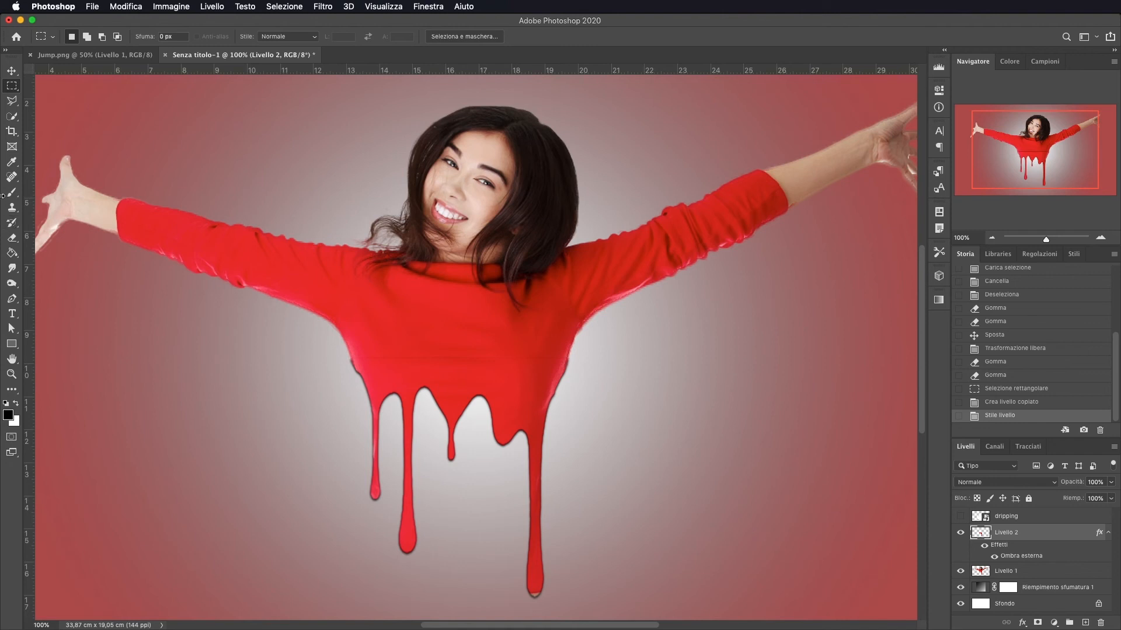
click(12, 238)
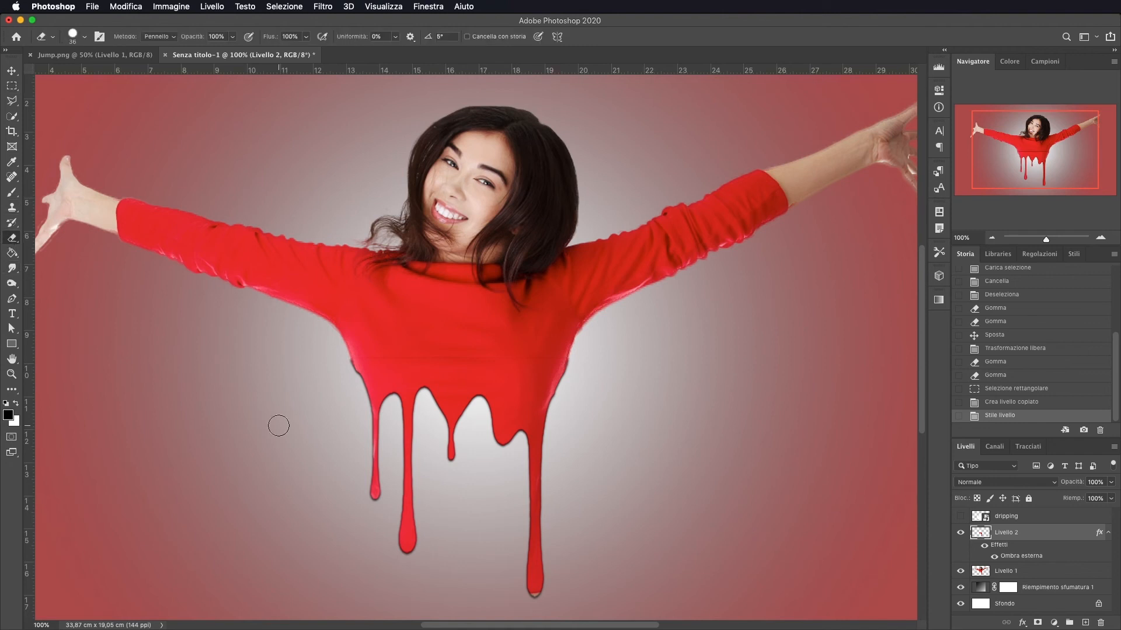
drag(341, 365, 345, 373)
scroll(514, 524, down, 3)
mouse_move(520, 525)
mouse_down()
mouse_move(522, 525)
mouse_move(525, 528)
mouse_up()
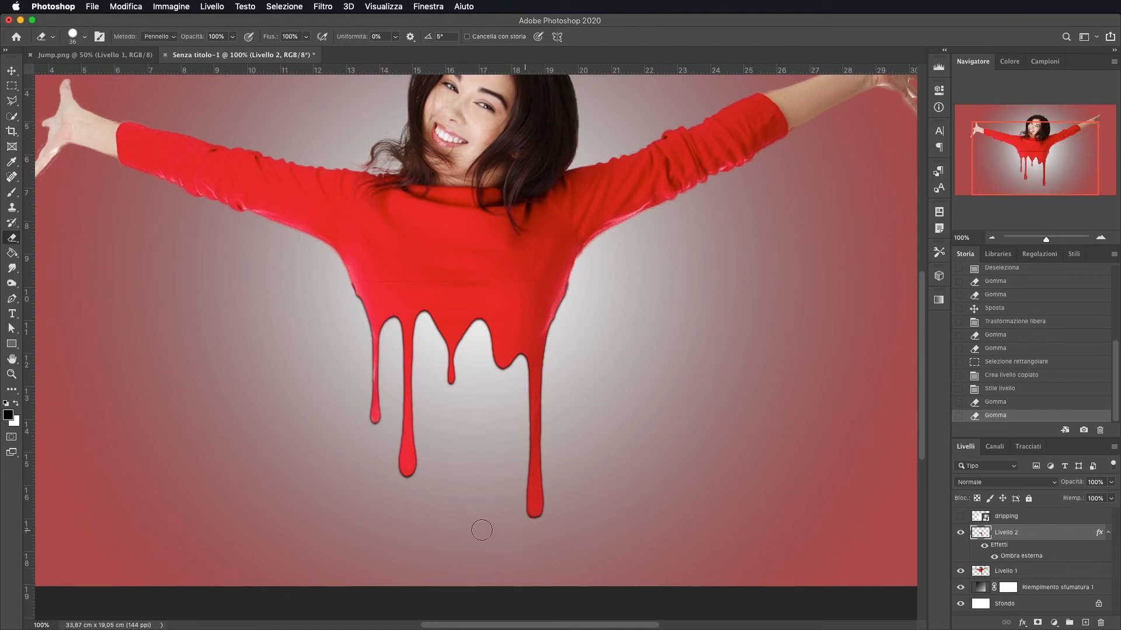
Merge Livello 2 with Livello 1 into a single layer
click(1041, 574)
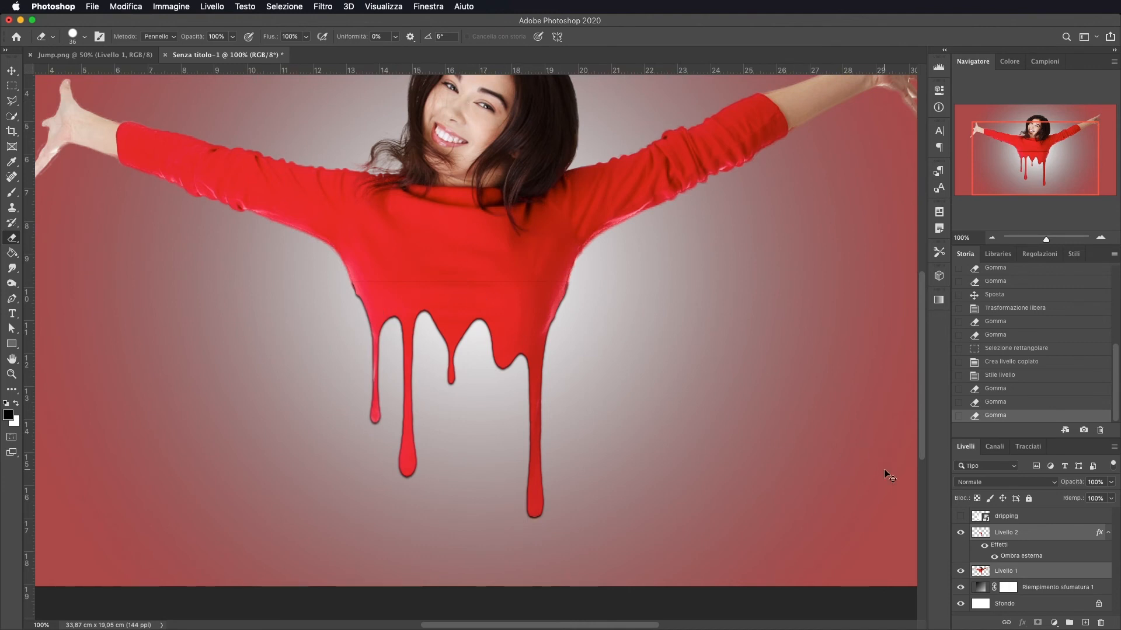
key(super+e)
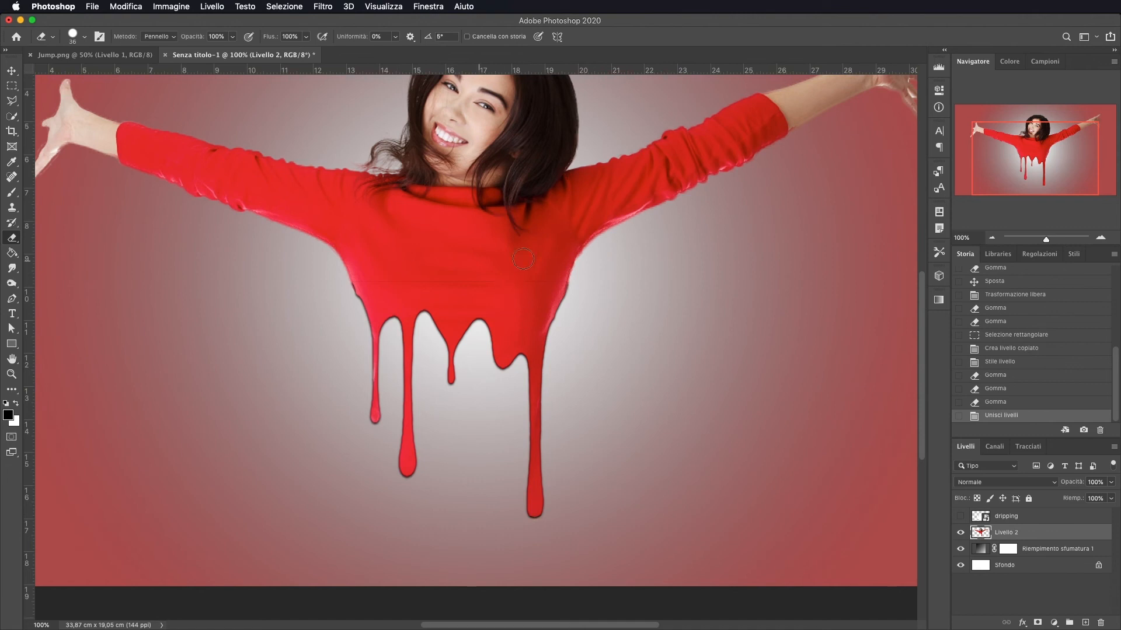
Clone Stamp over the horizontal seam line running across the shirt above the drips
click(1100, 236)
click(1100, 236)
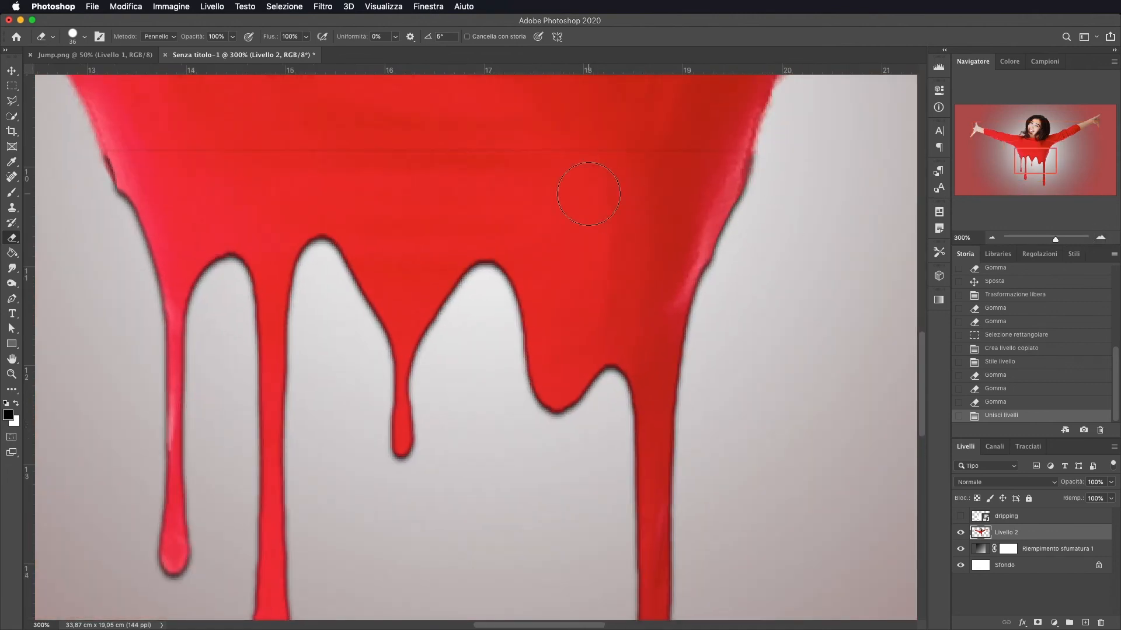
scroll(588, 194, up, 4)
scroll(589, 195, left, 2)
click(12, 207)
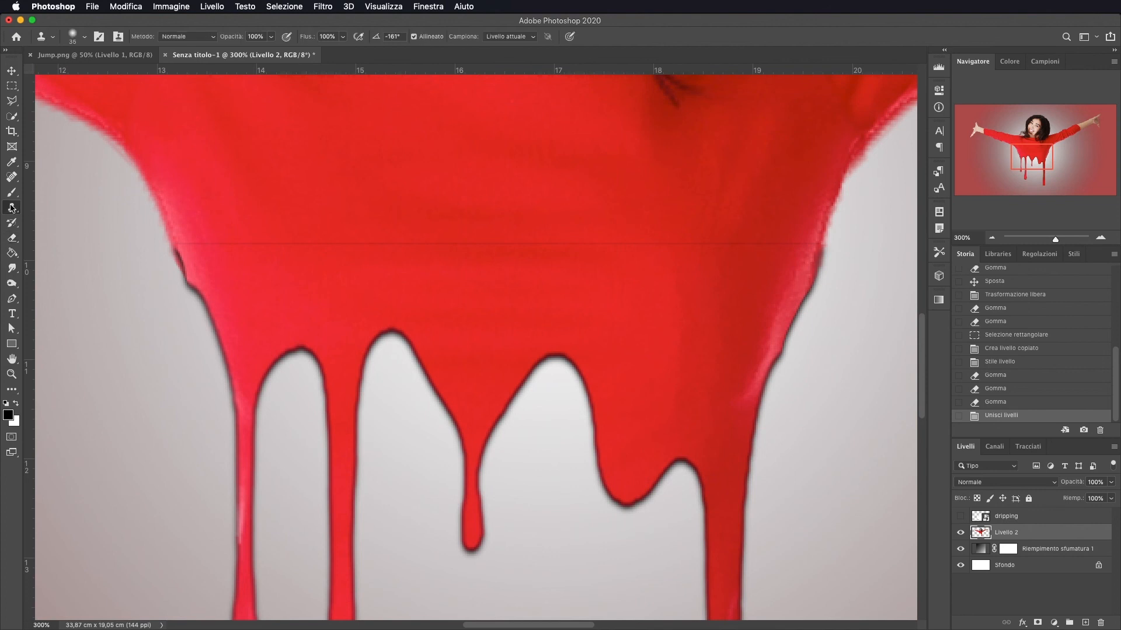
alt+click(210, 213)
drag(204, 242, 795, 242)
alt+click(651, 244)
click(647, 268)
alt+click(717, 273)
click(684, 263)
click(744, 265)
Erase leftover edge remnants along both sides of the shirt with the Eraser
key(e)
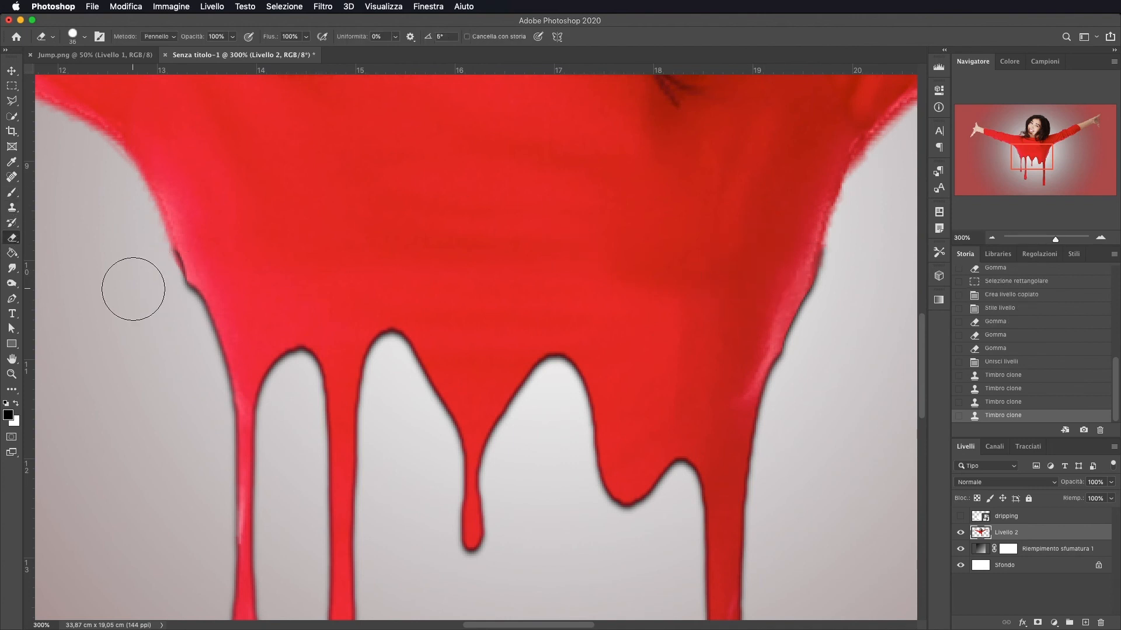
mouse_move(133, 289)
mouse_down()
mouse_move(112, 289)
mouse_move(155, 253)
mouse_move(177, 295)
mouse_move(162, 248)
mouse_up()
mouse_move(836, 255)
mouse_down()
mouse_move(827, 279)
mouse_move(837, 235)
mouse_up()
click(994, 240)
click(994, 241)
click(1101, 238)
click(1101, 237)
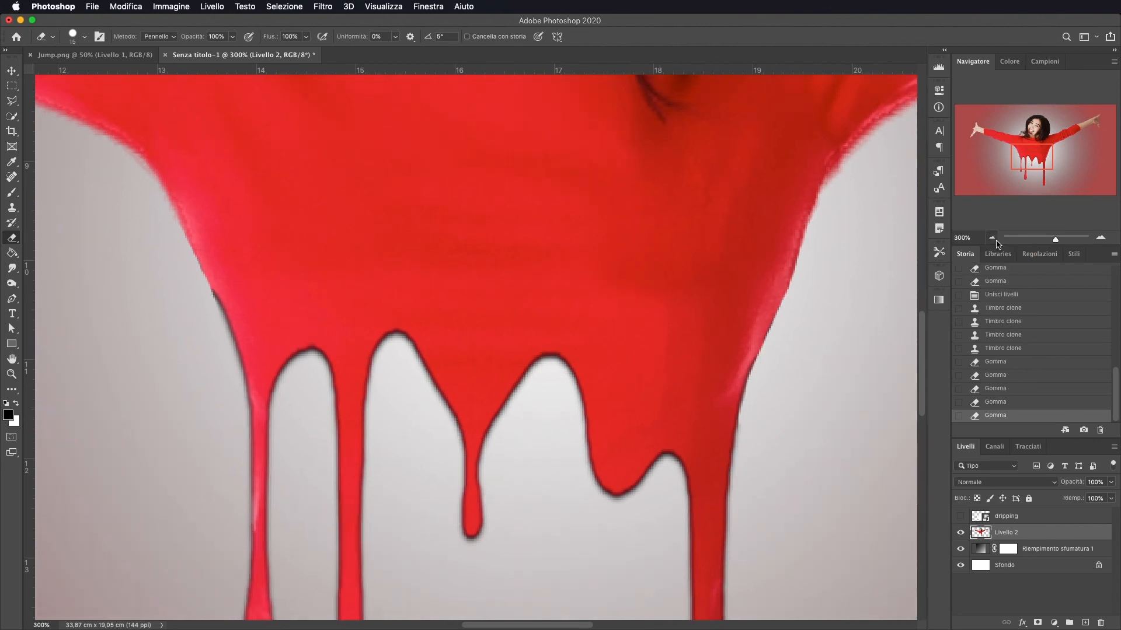
click(995, 240)
click(995, 240)
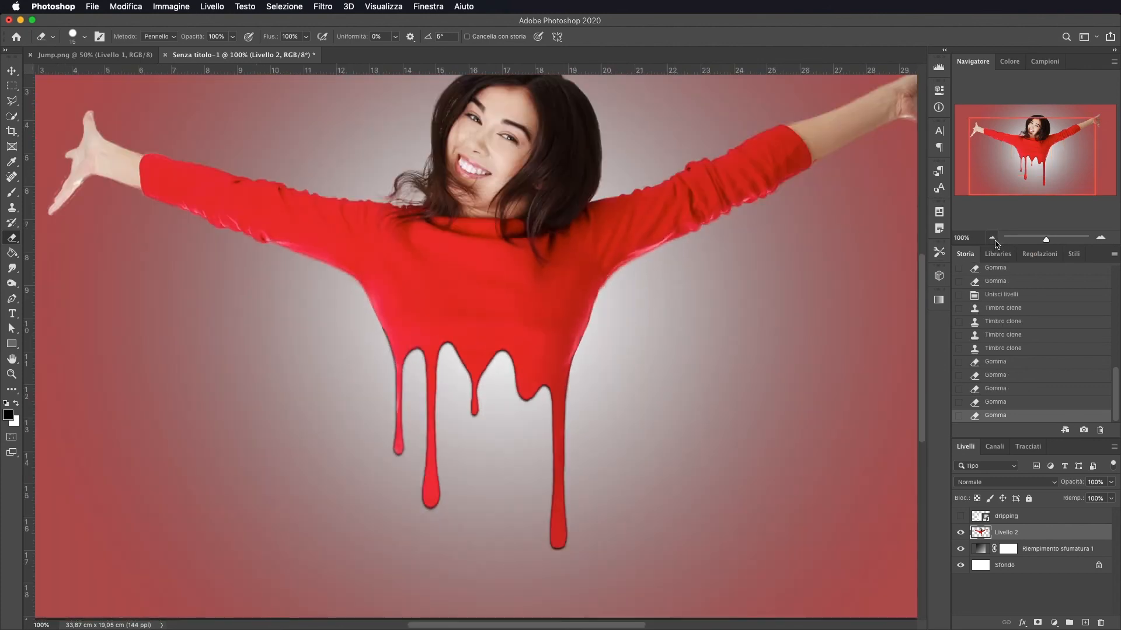
click(995, 241)
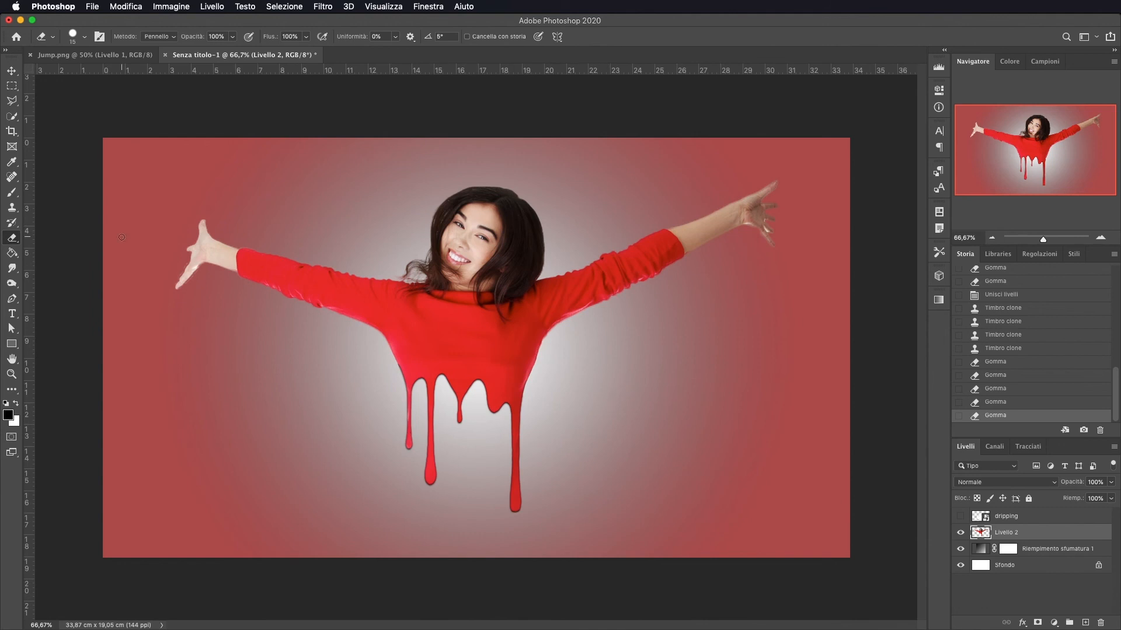
Create a new layer with the Brush tool active and move it below Livello 2
click(11, 192)
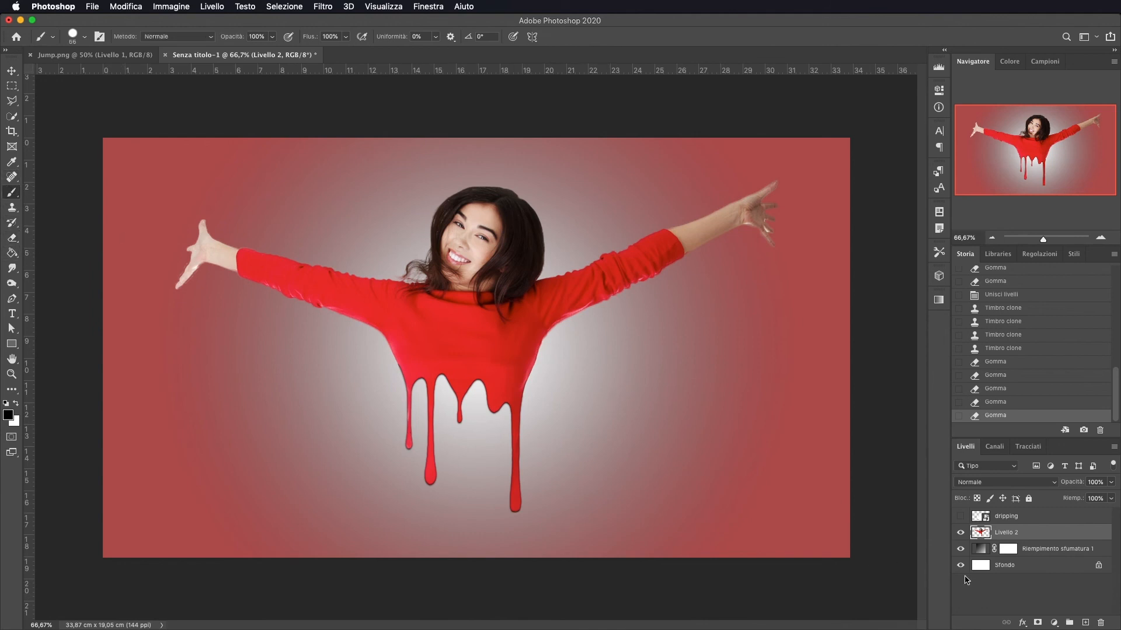
click(1085, 622)
drag(1028, 536, 1027, 558)
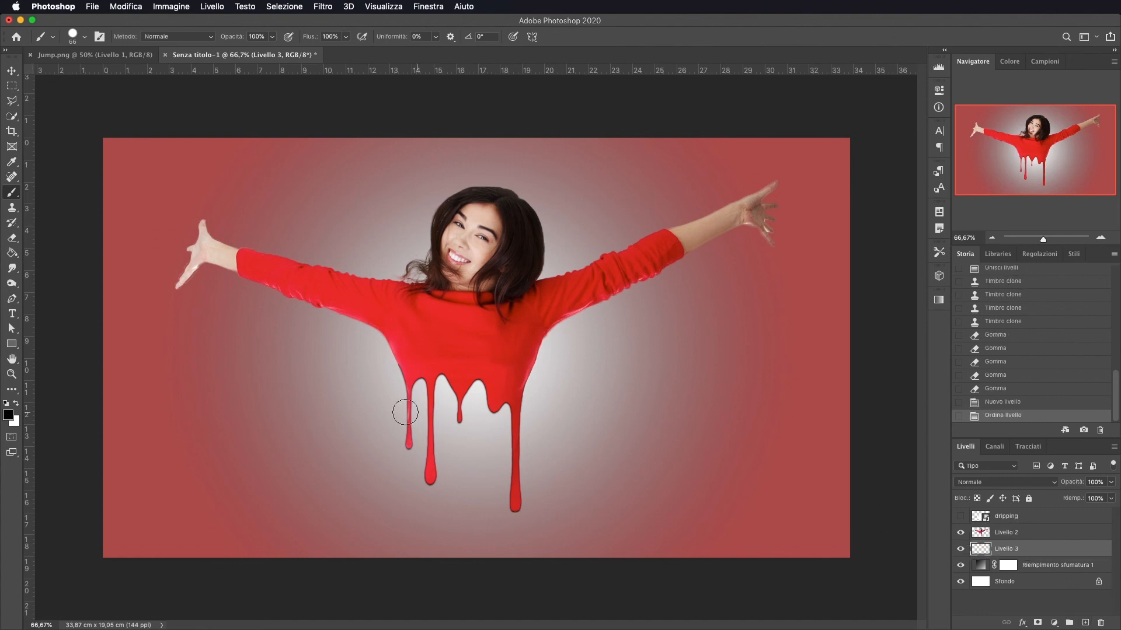
Stamp a blue #5785d8 splatter brush (502 px) near the woman's left arm on the new layer
right_click(414, 375)
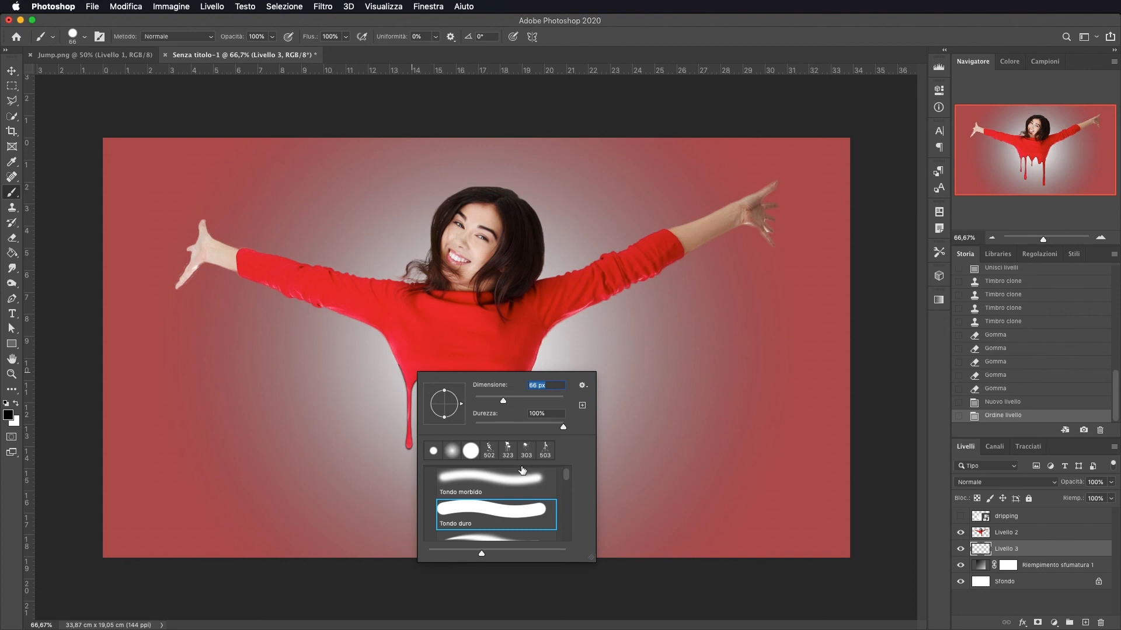
click(489, 449)
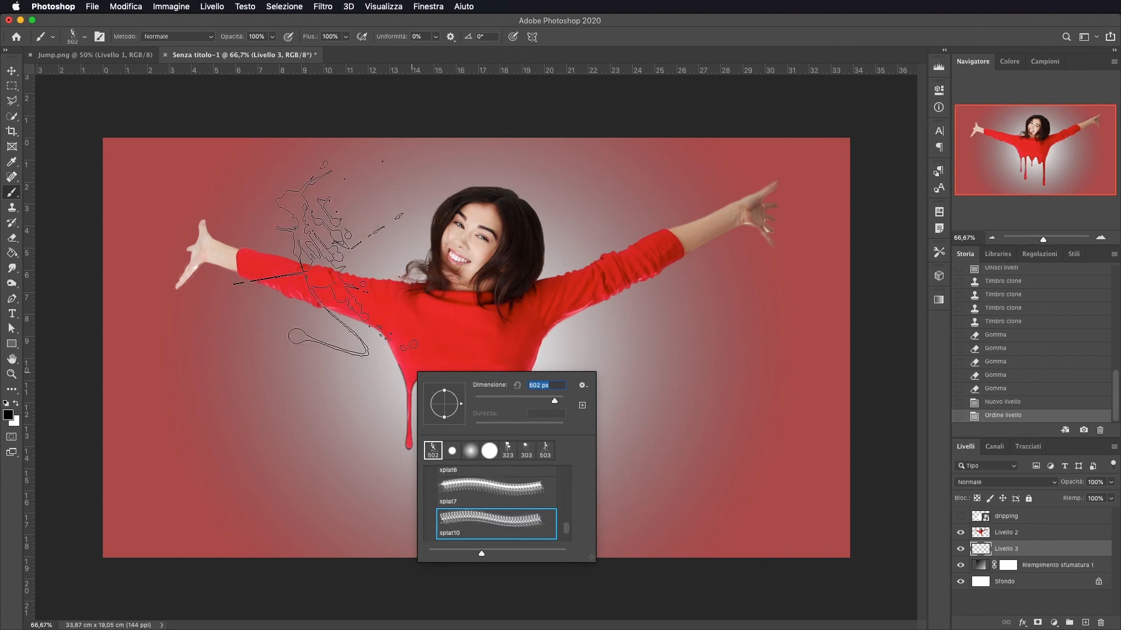
click(8, 415)
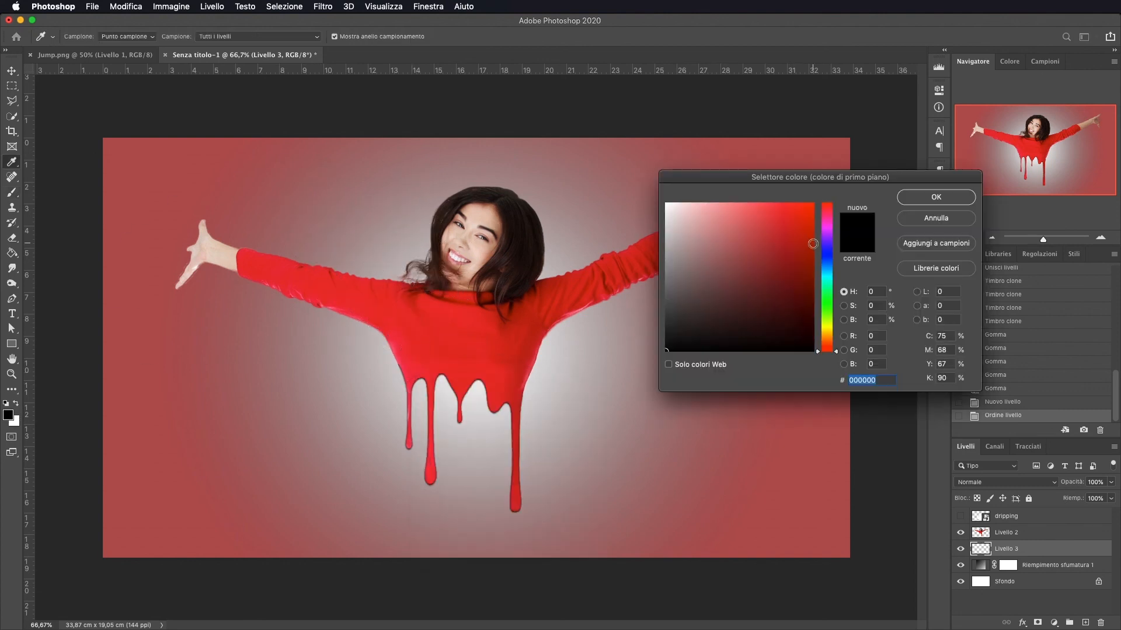
click(827, 261)
click(755, 226)
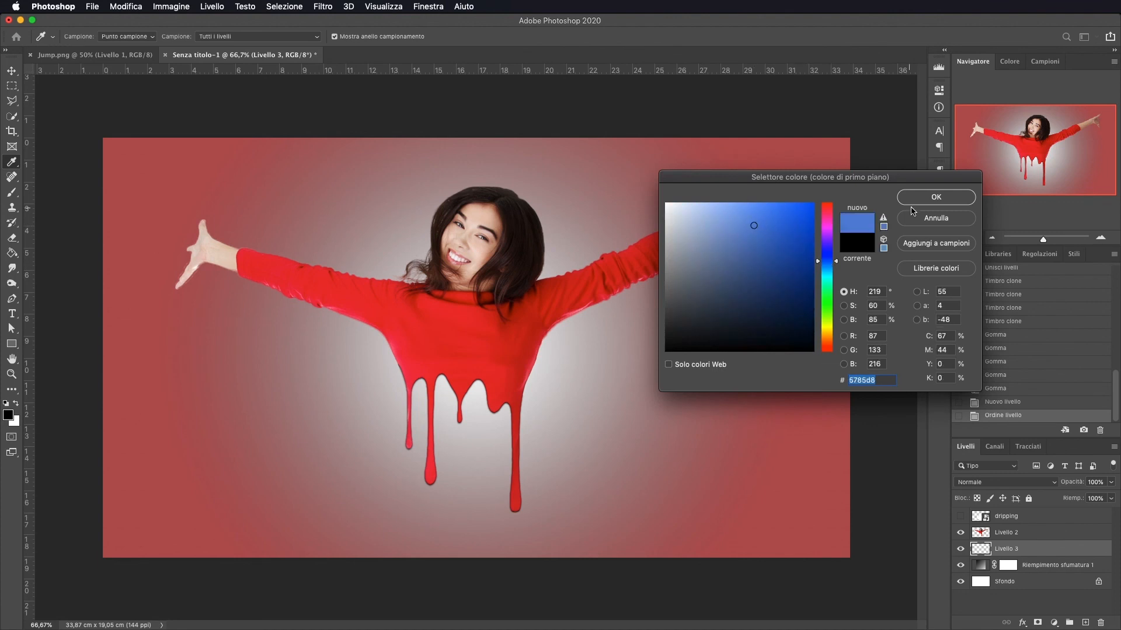
click(929, 199)
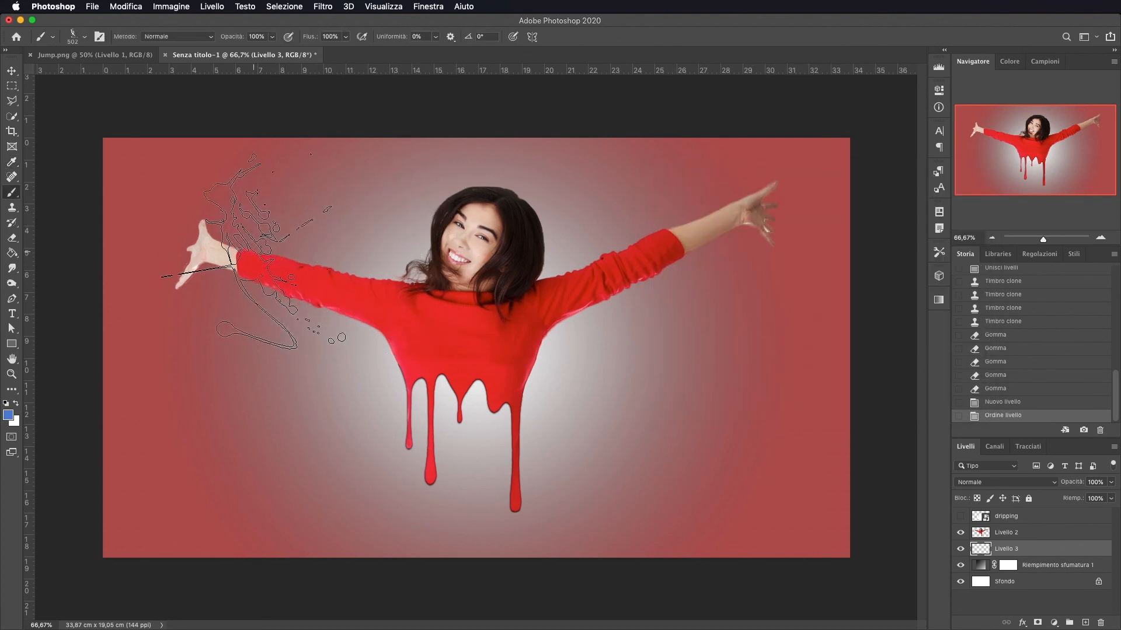
click(212, 241)
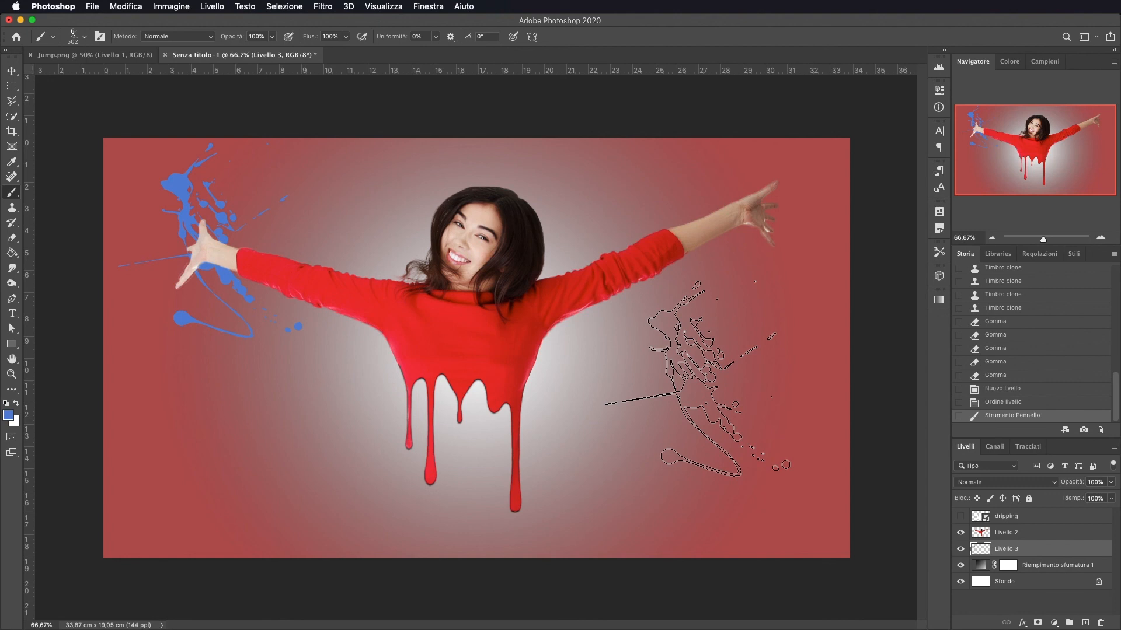
Switch to the splat7 brush and stamp a blue splatter above the woman's head
right_click(732, 306)
click(799, 424)
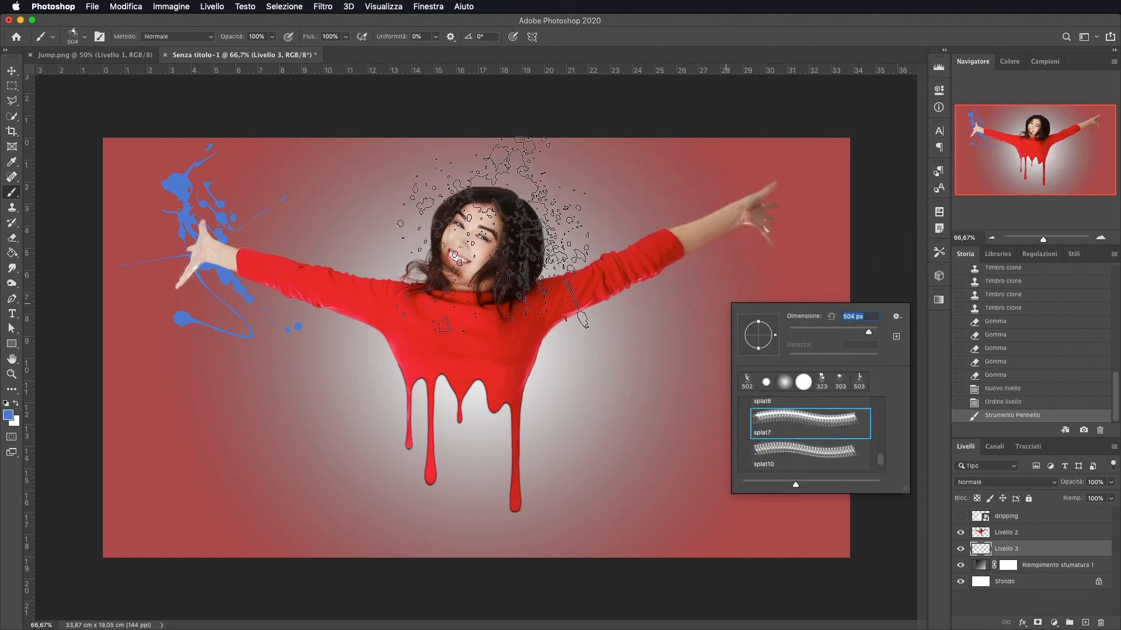
click(493, 234)
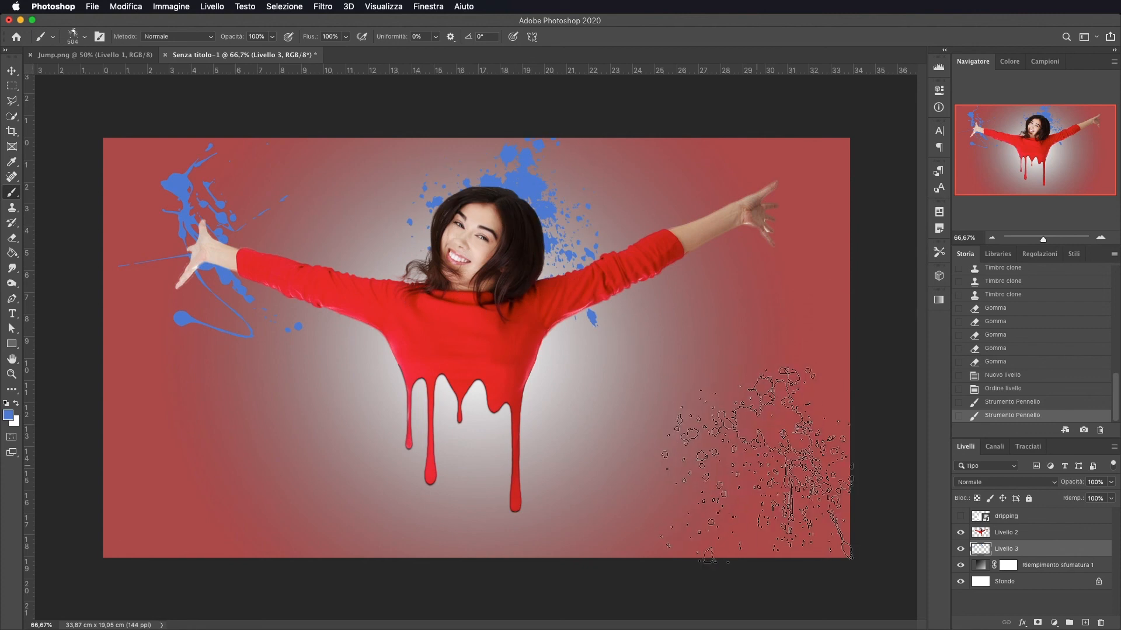
Switch to the splat11 brush and stamp a blue splatter near the raised right hand, then switch to the Move tool
right_click(710, 403)
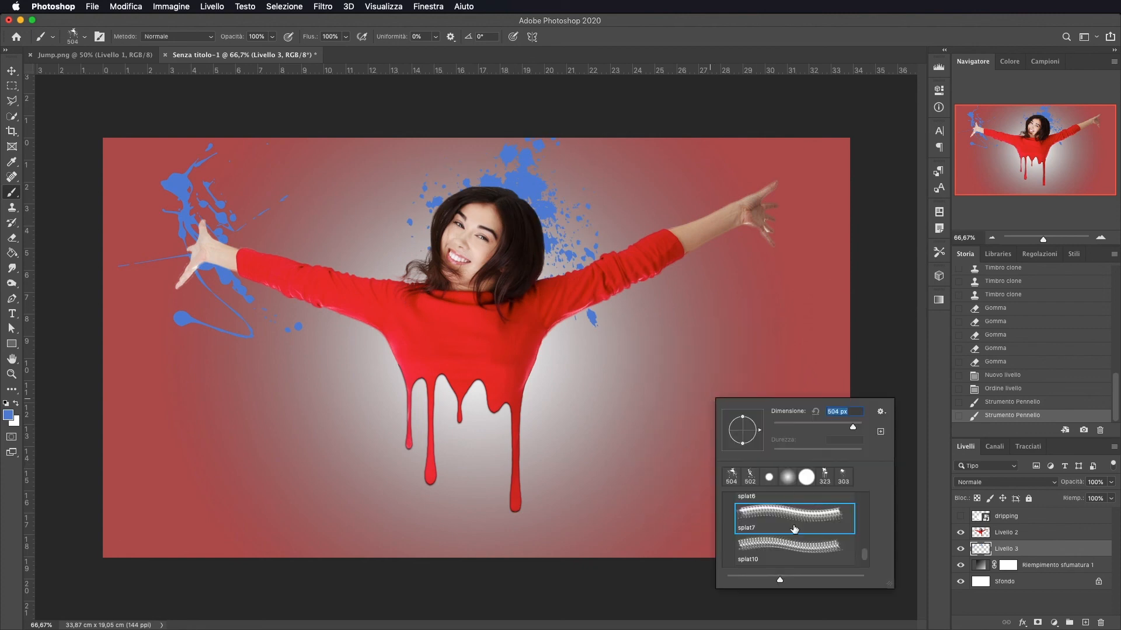
scroll(794, 529, down, 2)
click(788, 546)
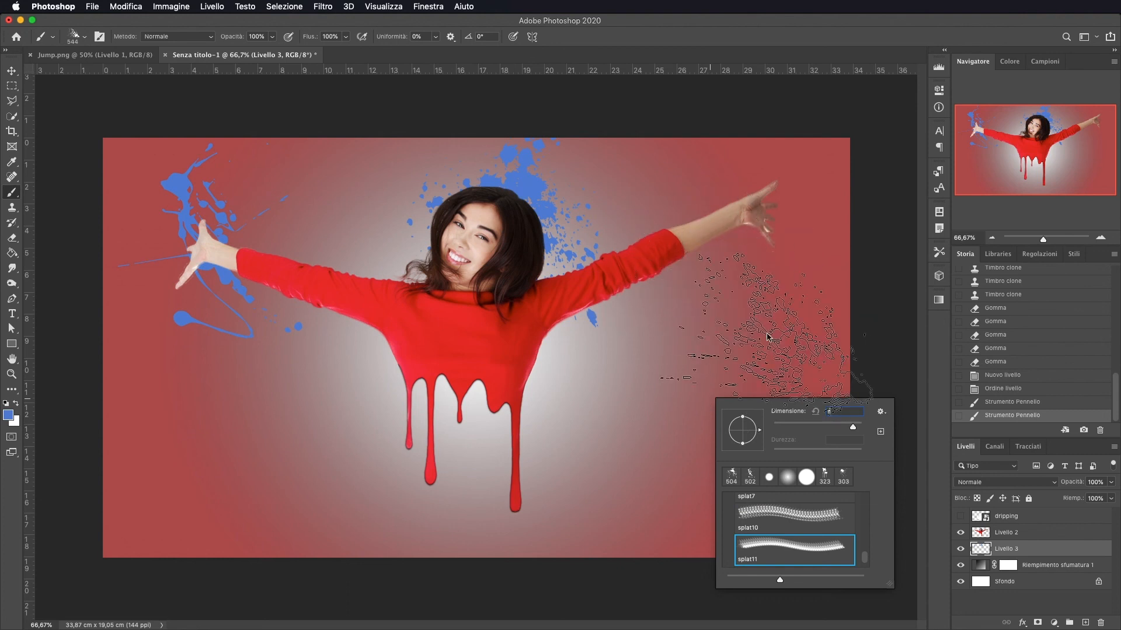
key(Return)
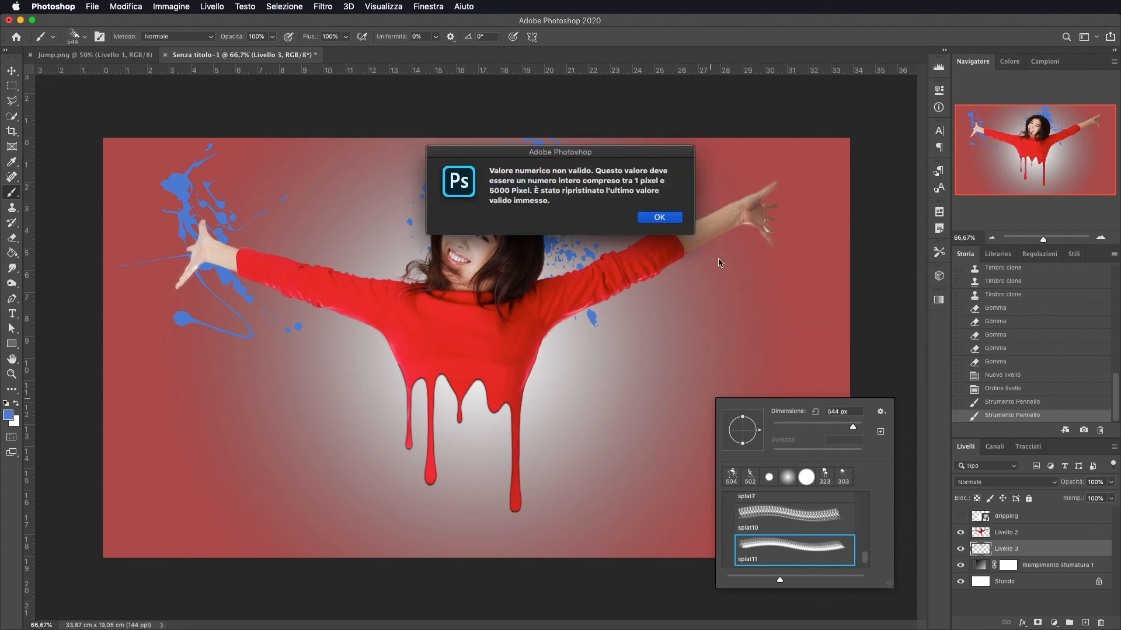
click(659, 217)
click(774, 195)
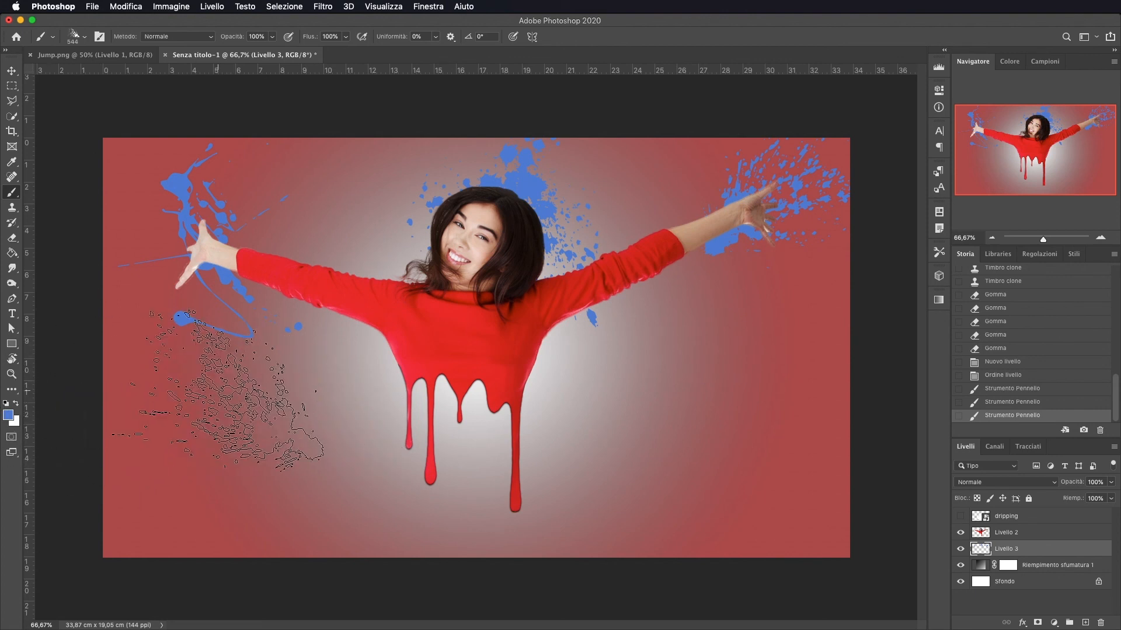
key(v)
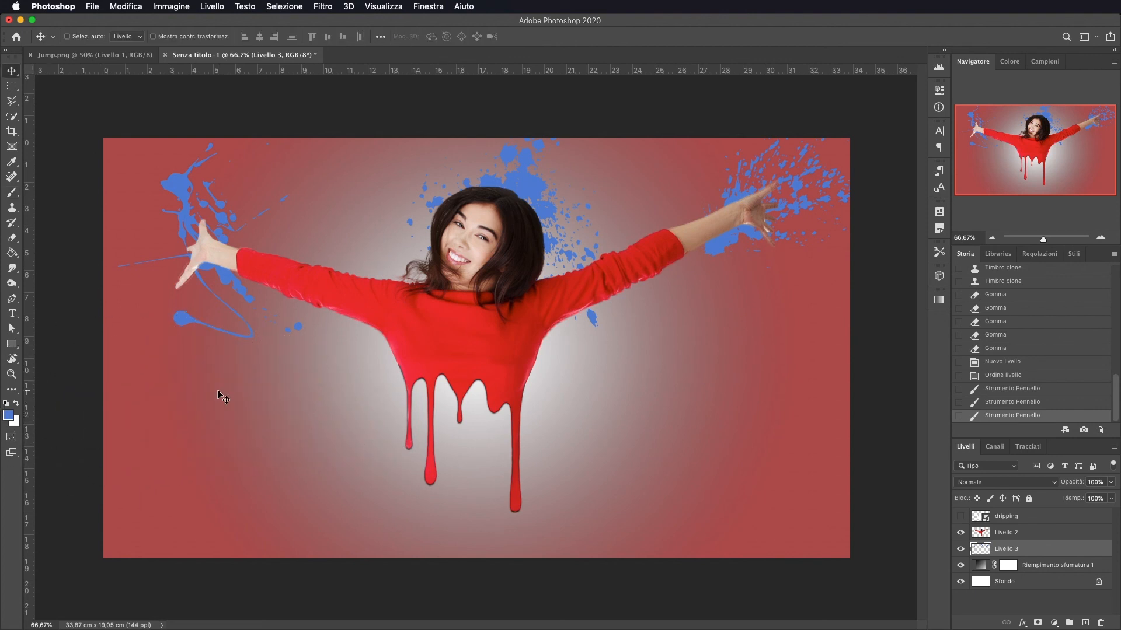